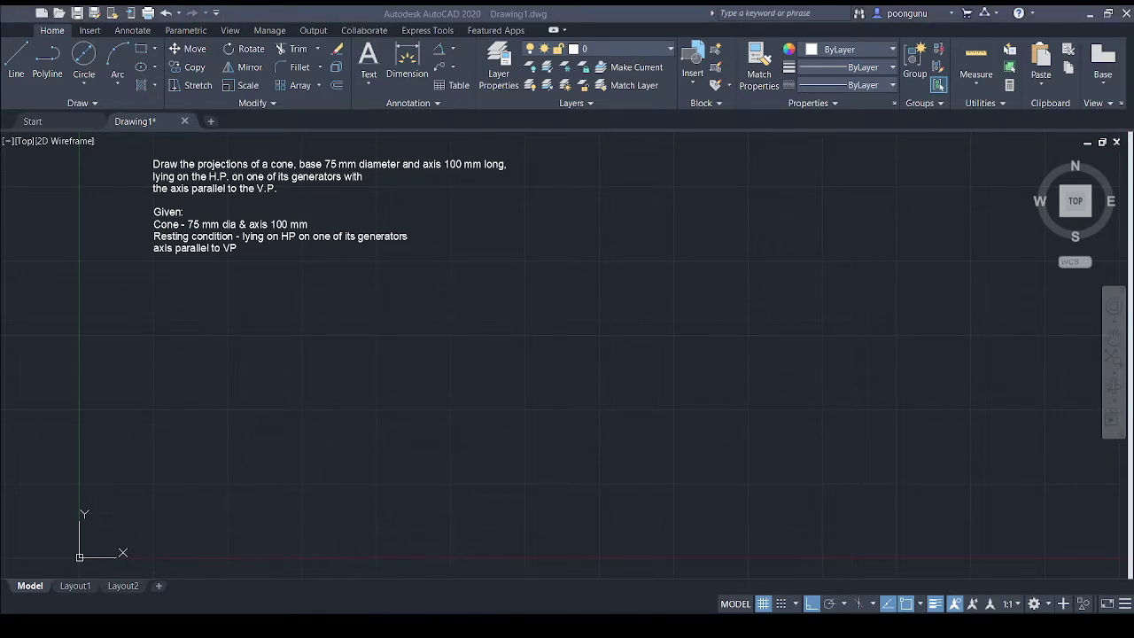
Step: Add the text note "axis parallel to VP - perpendicular to HP" below the given data
click(202, 327)
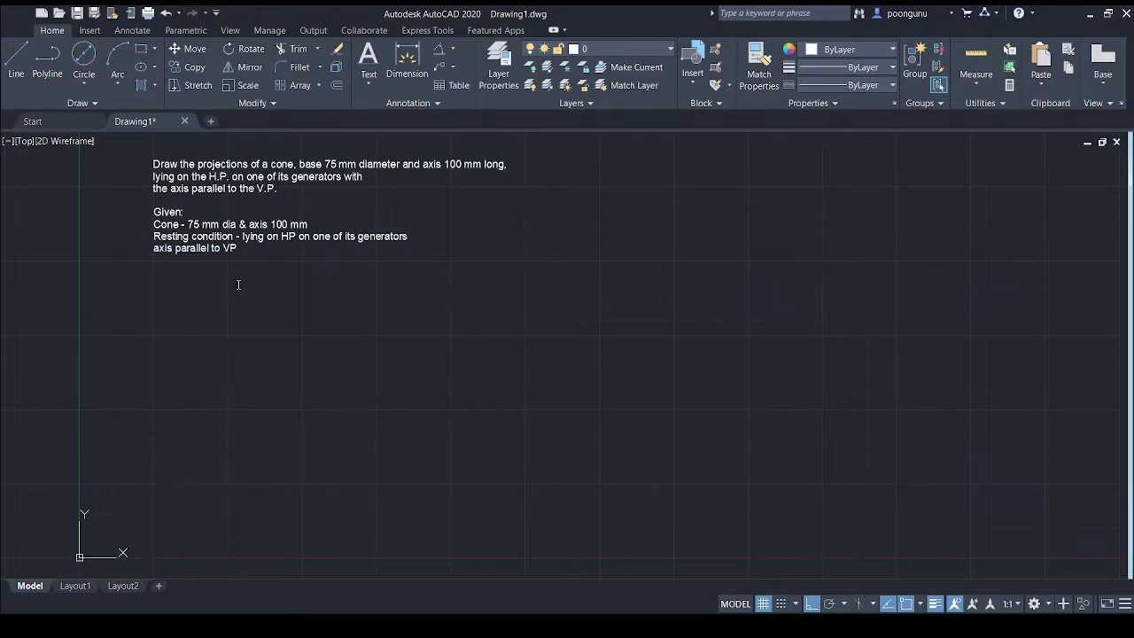
text(axis parallel to VP -)
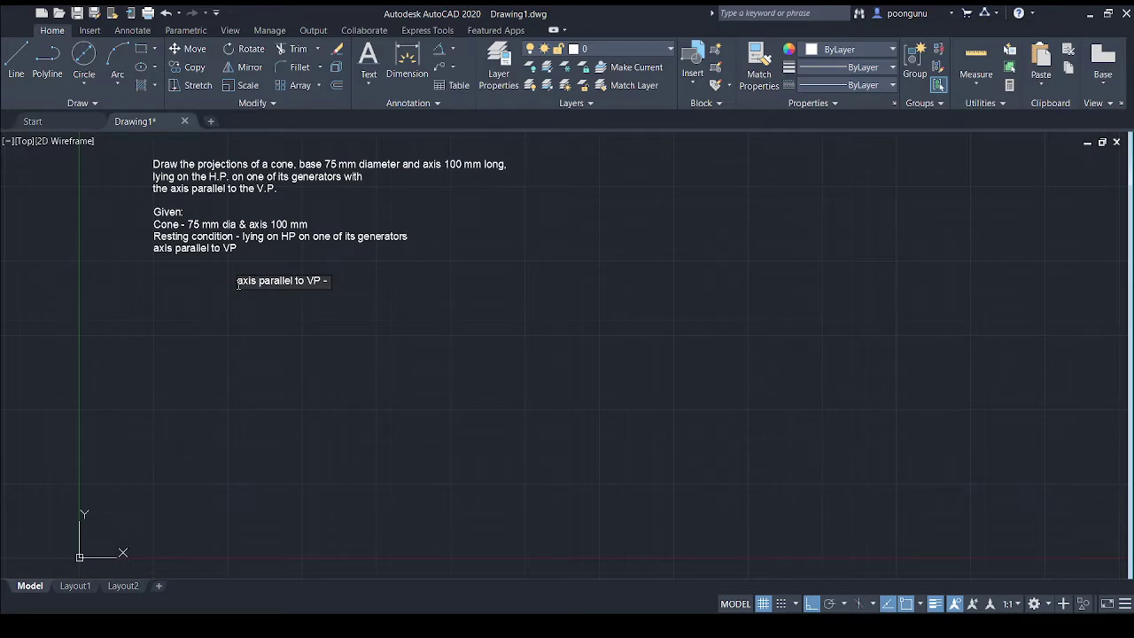
text(perpendicular)
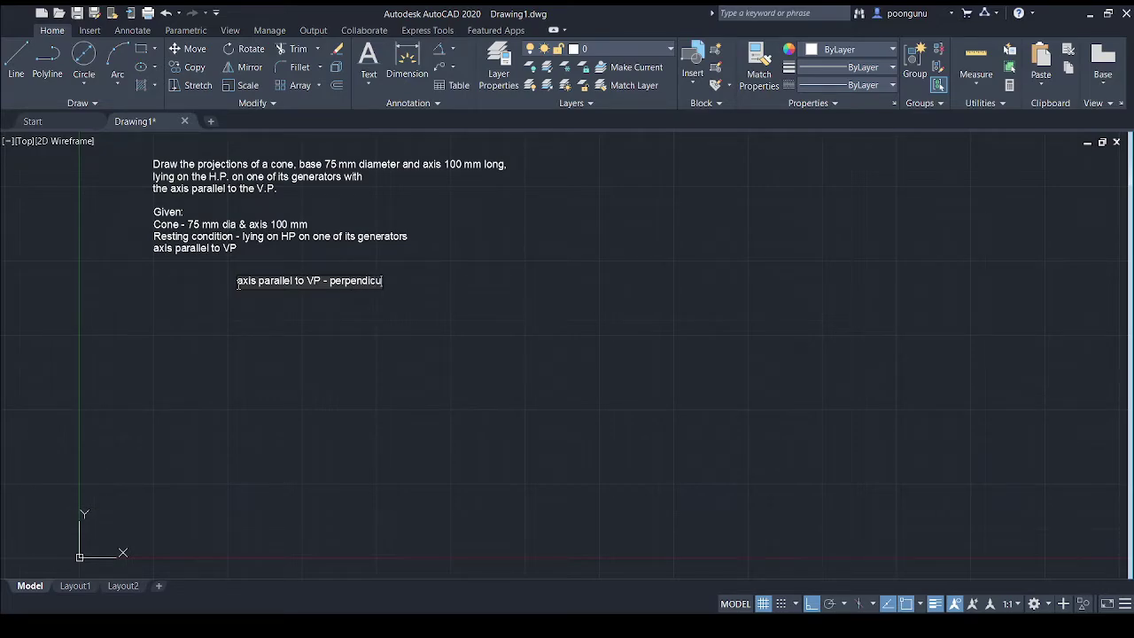
key(BackSpace)
text(r)
key(BackSpace)
key(BackSpace)
text(r to HP)
click(458, 280)
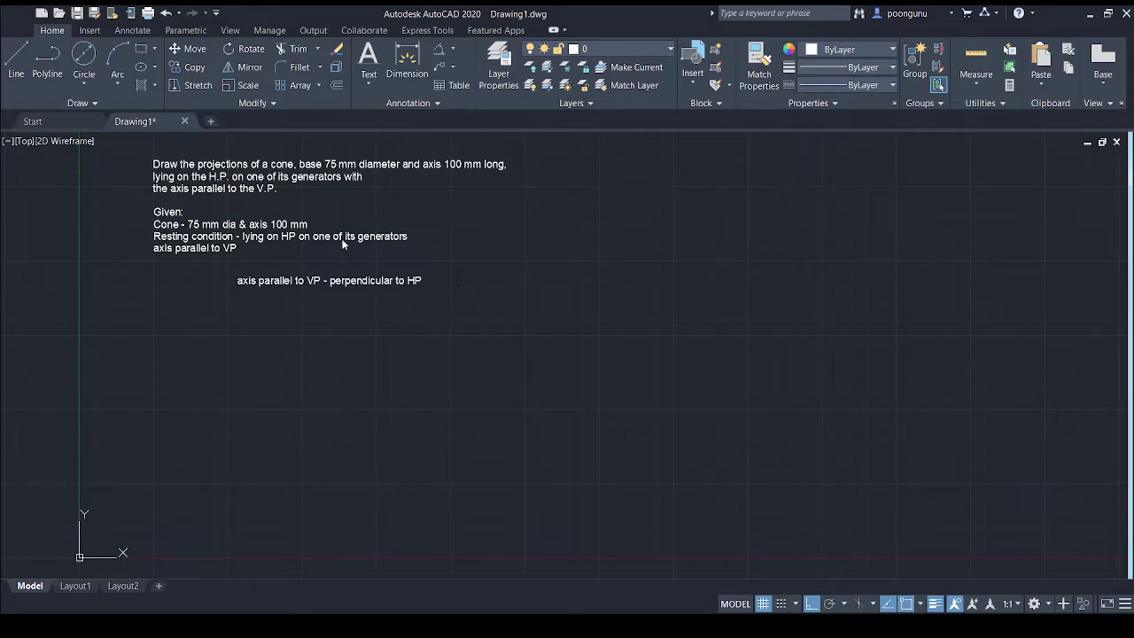
key(Escape)
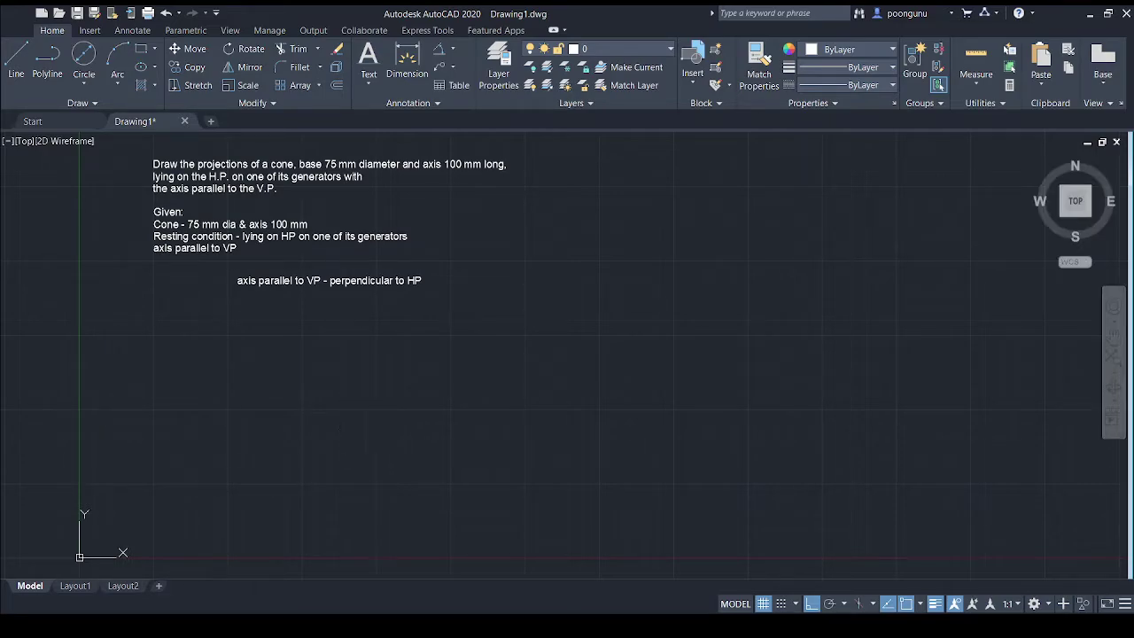
Step: Draw a long horizontal reference line below the text notes
click(27, 68)
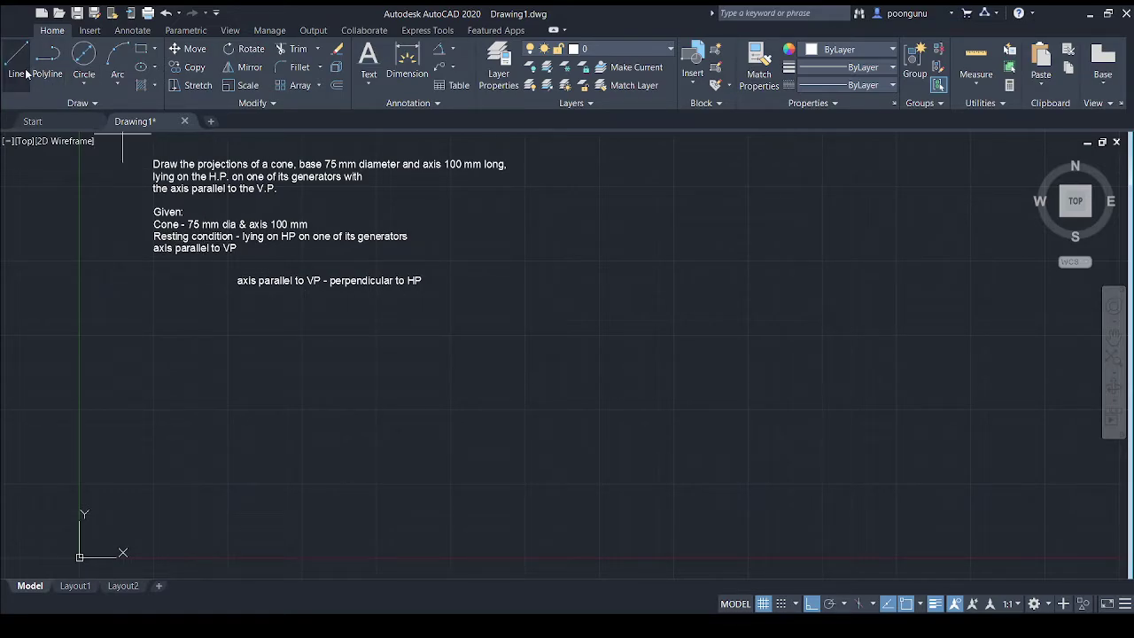
click(275, 446)
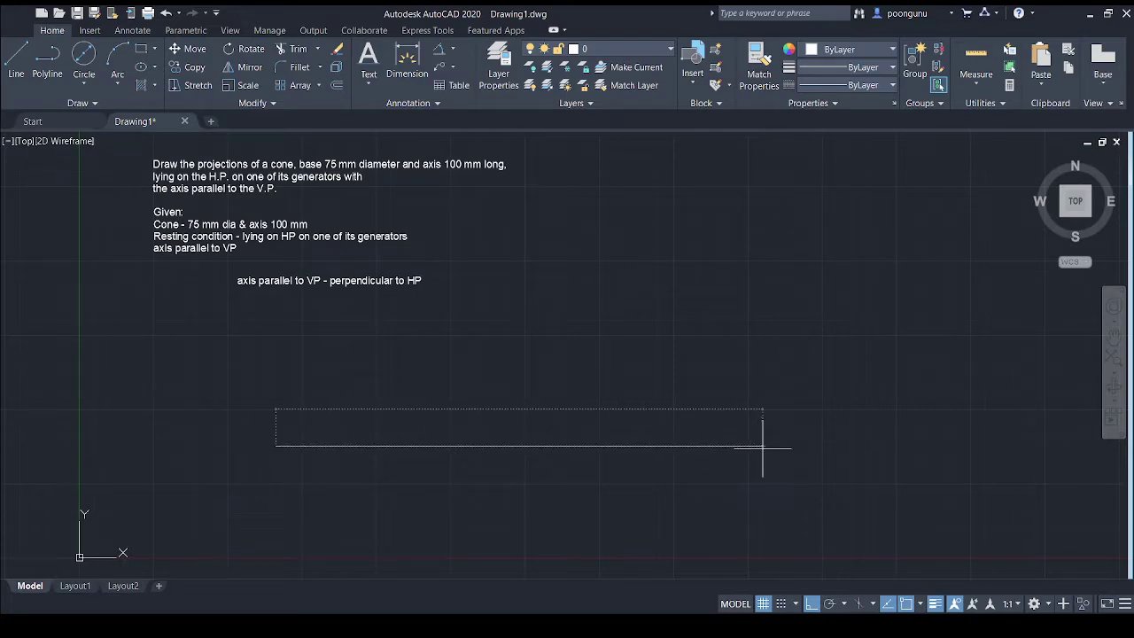
click(762, 446)
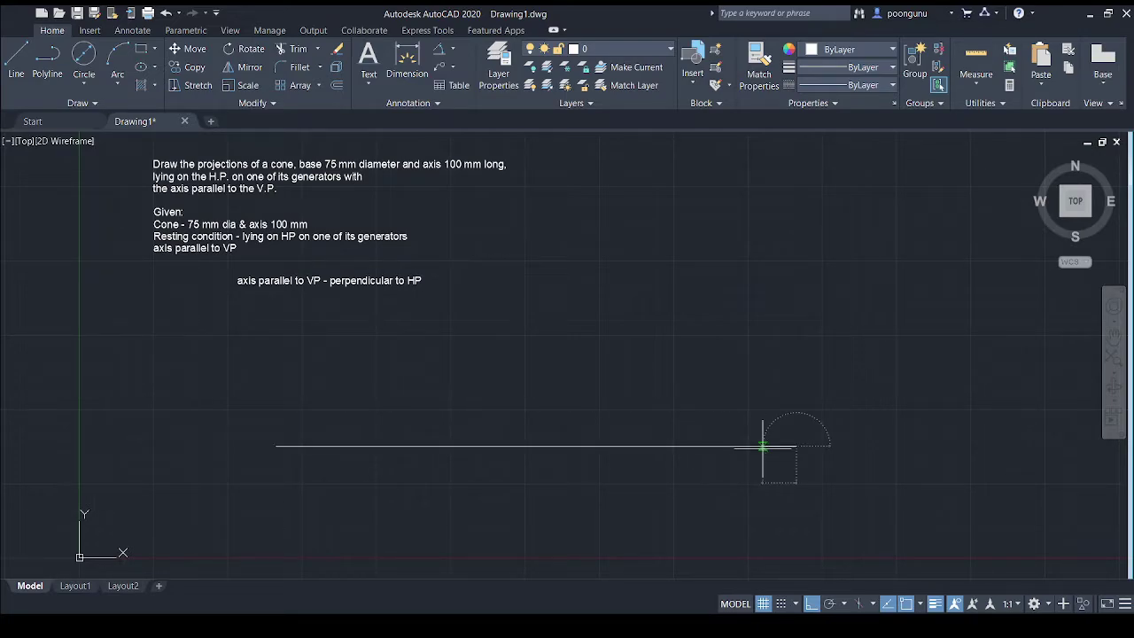
key(Escape)
Step: Label the reference line's ends X and Y, with VP above and HP below the line near the Y end
click(246, 434)
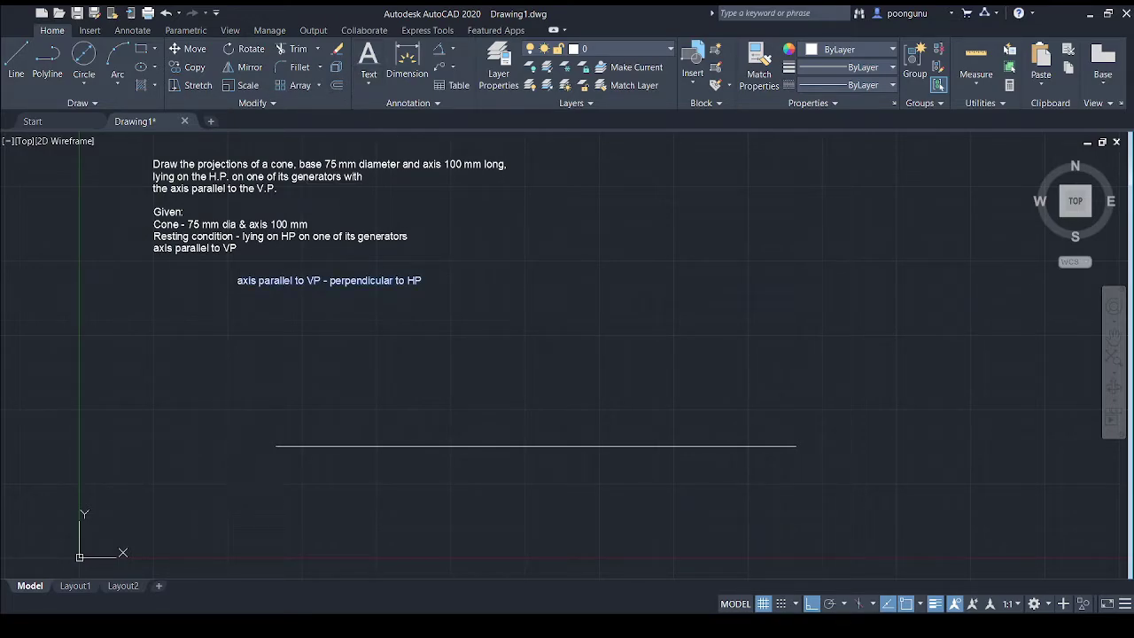
text(X)
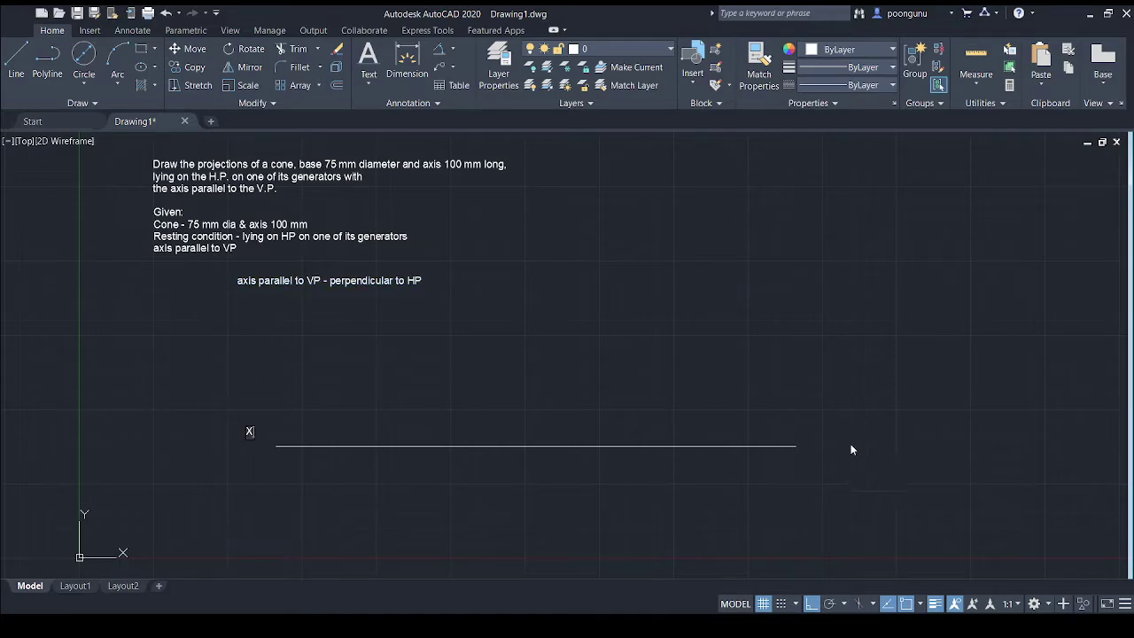
click(810, 429)
text(Y)
click(775, 429)
text(VP)
click(776, 472)
text(HP)
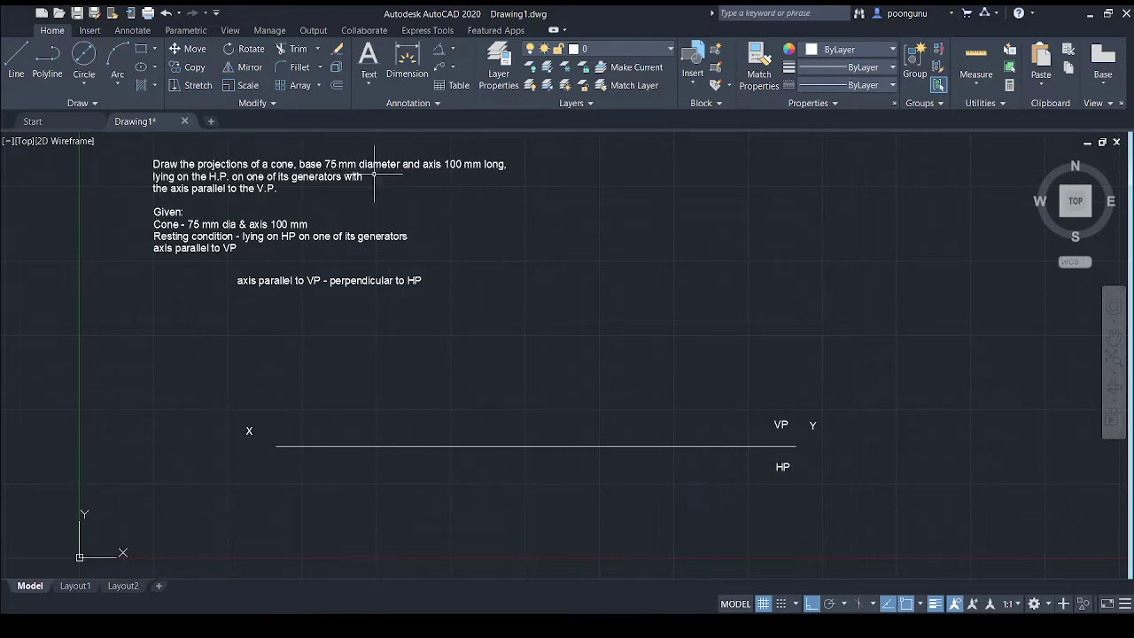
Step: Draw a circle of radius 37.5 mm below the XY line near its X end as the cone's top view
click(85, 69)
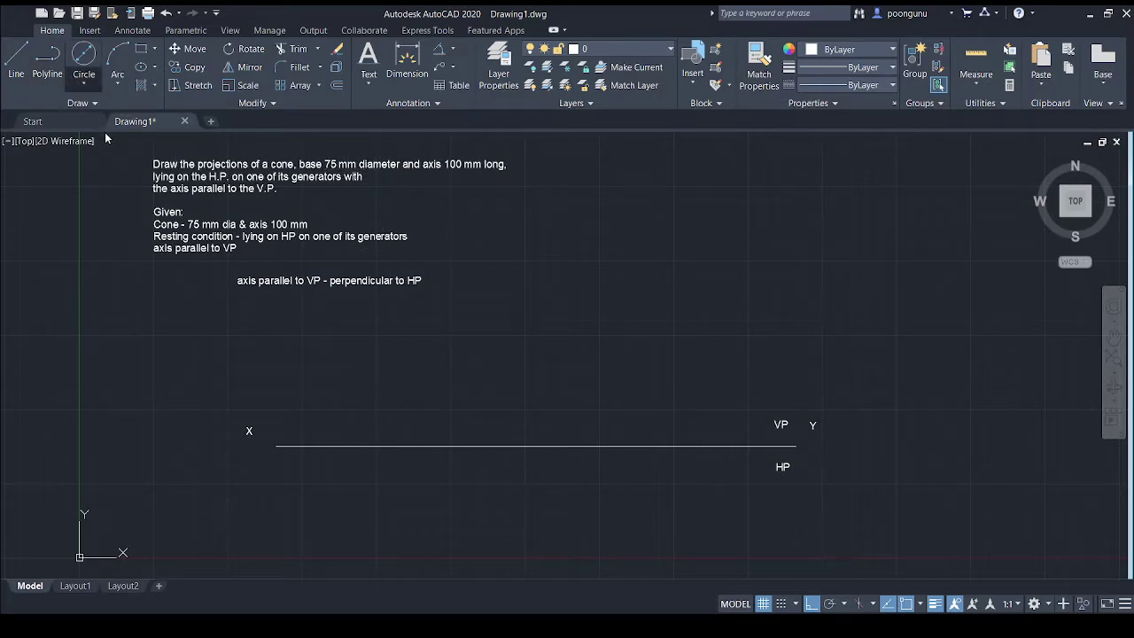
middle_drag(395, 478, 371, 408)
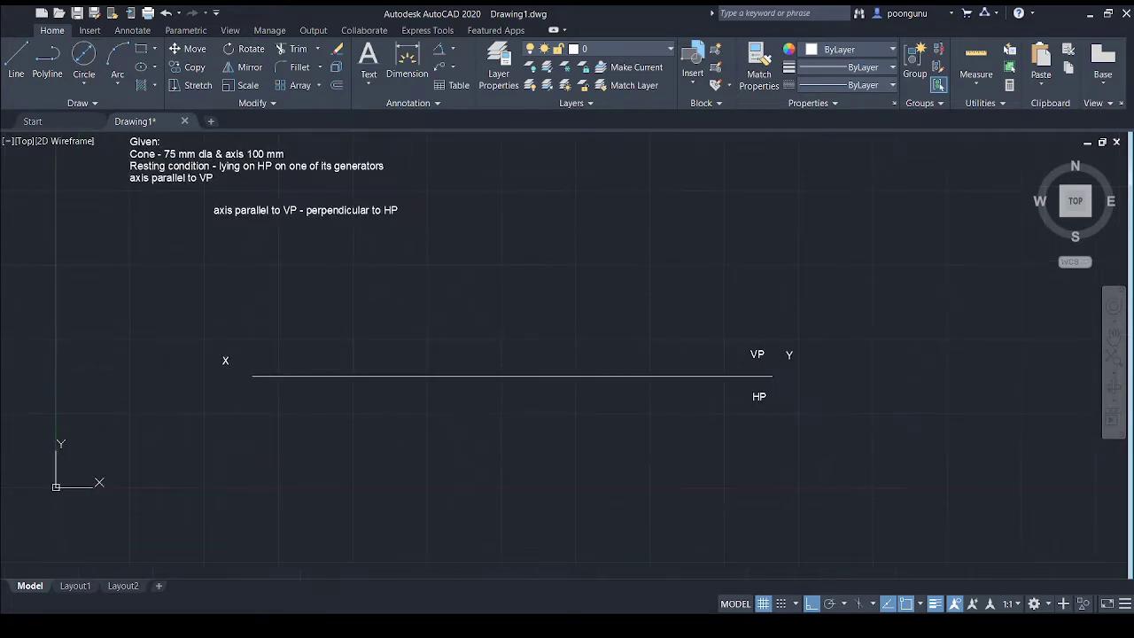
click(356, 481)
text(37.5)
key(Return)
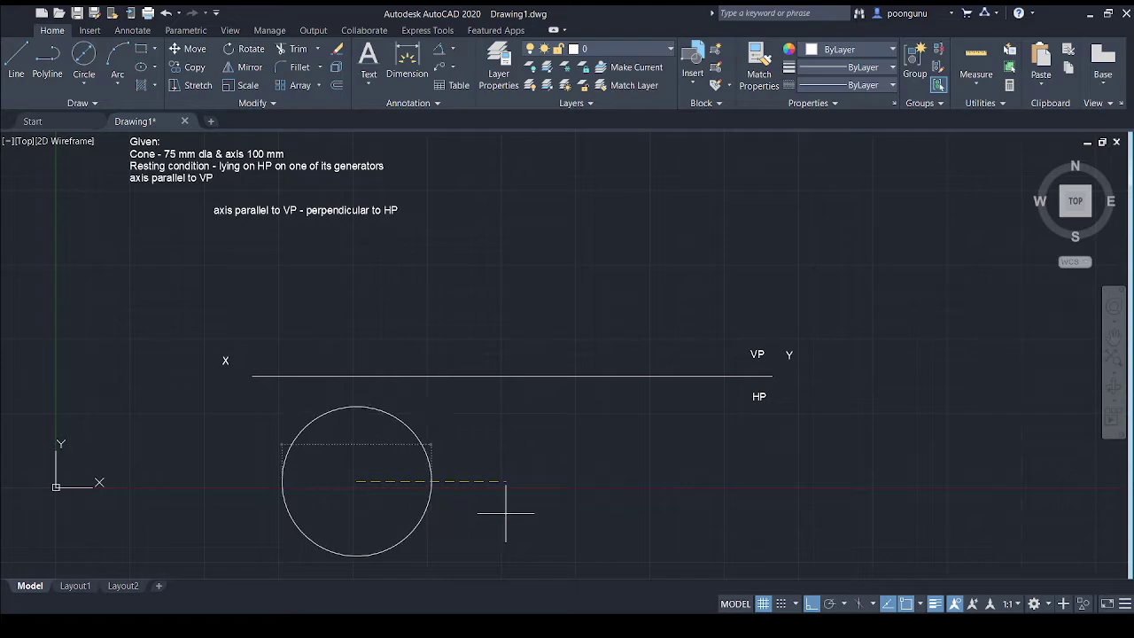
key(Escape)
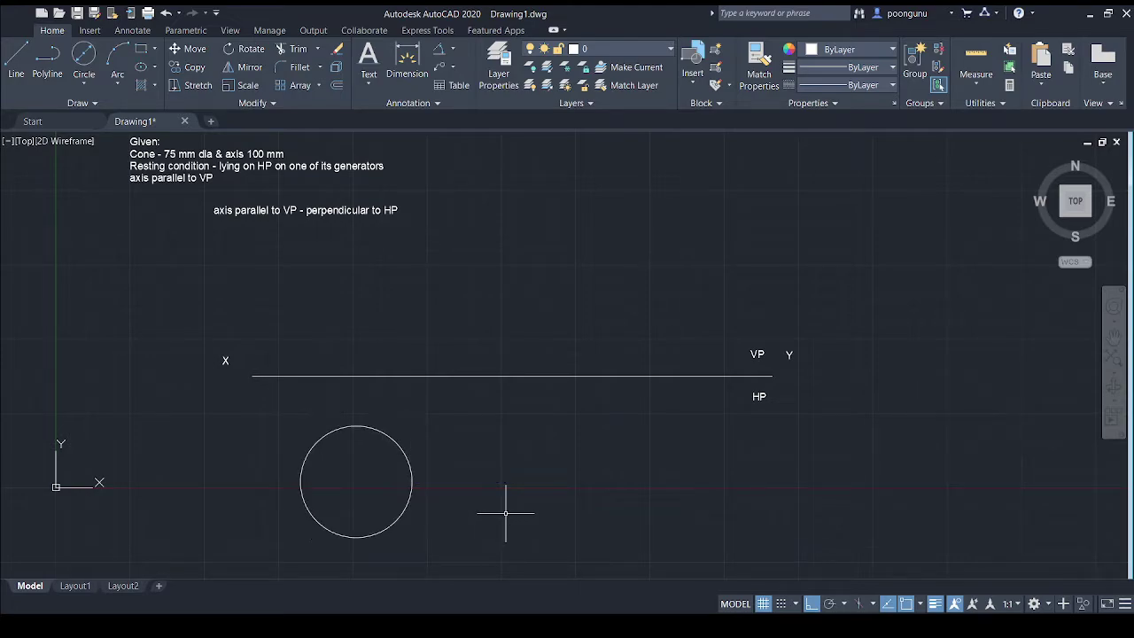
Step: Draw the vertical and horizontal diameters of the circle between its quadrant points
click(26, 68)
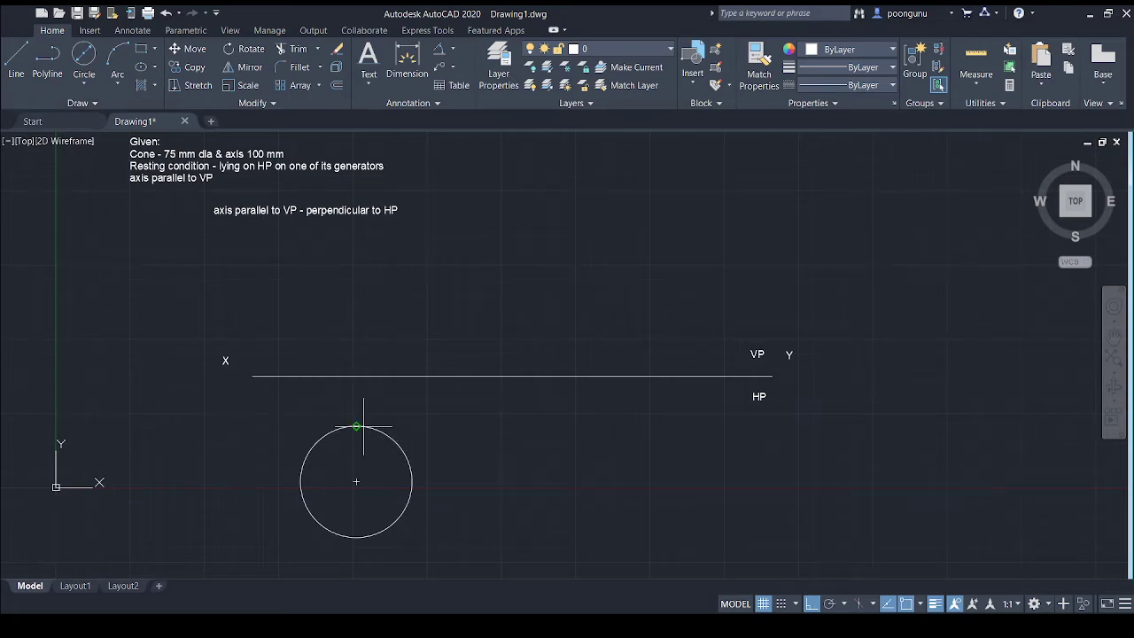
click(356, 426)
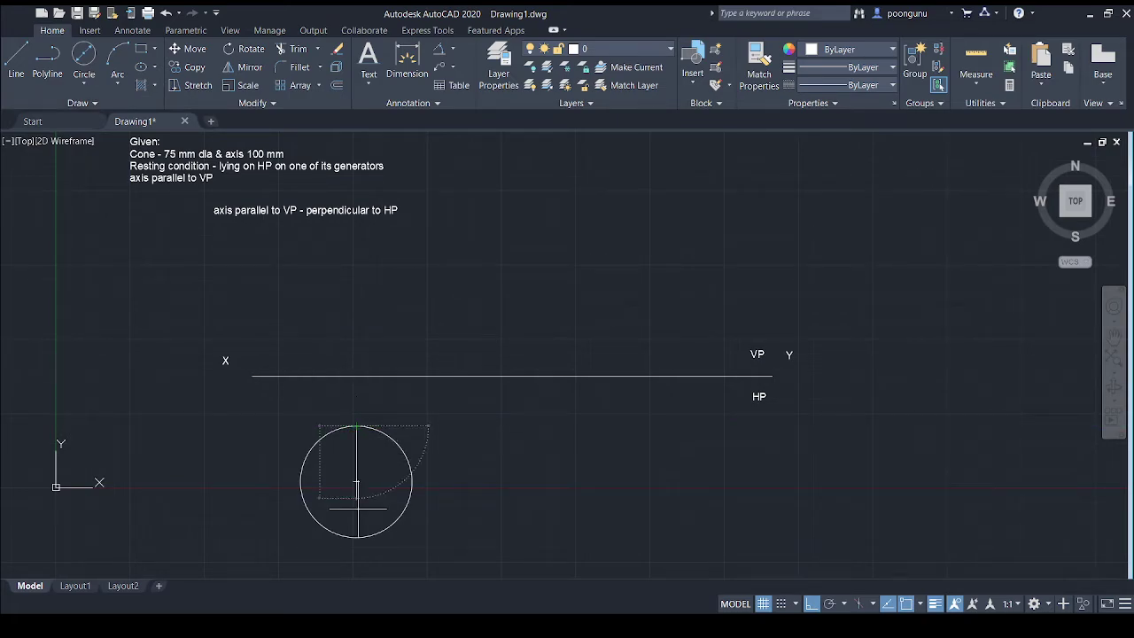
click(356, 537)
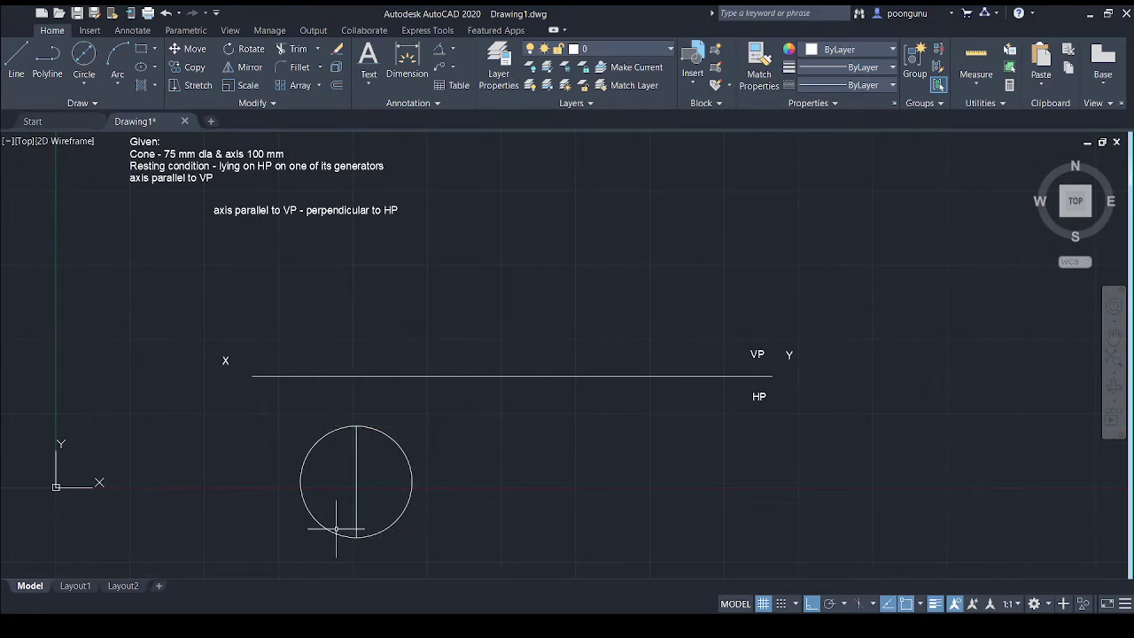
click(13, 71)
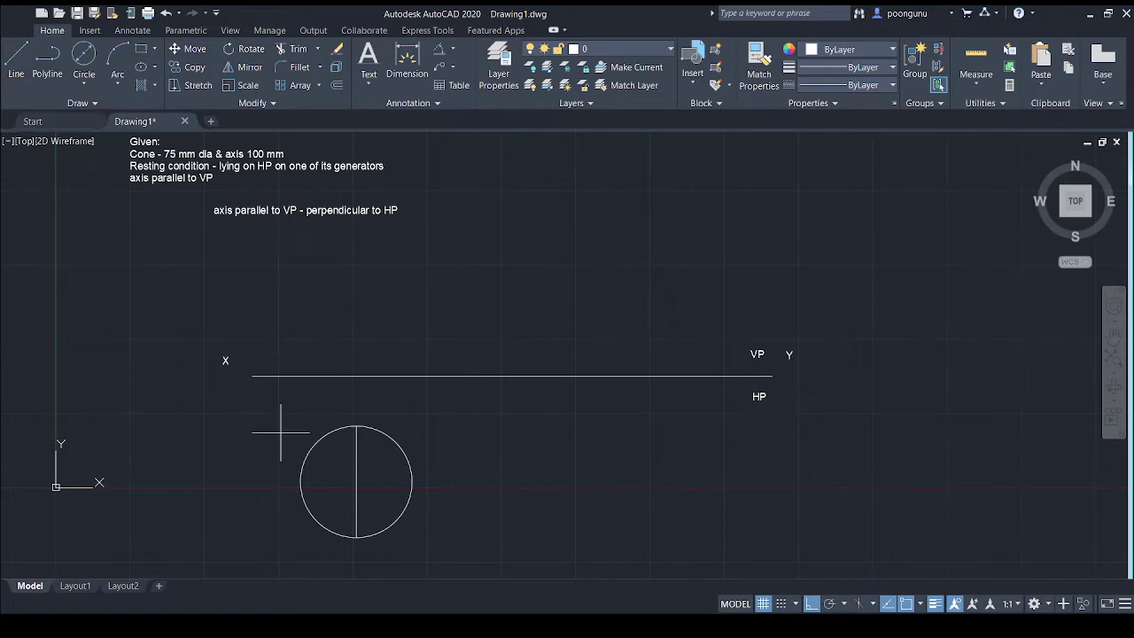
click(302, 482)
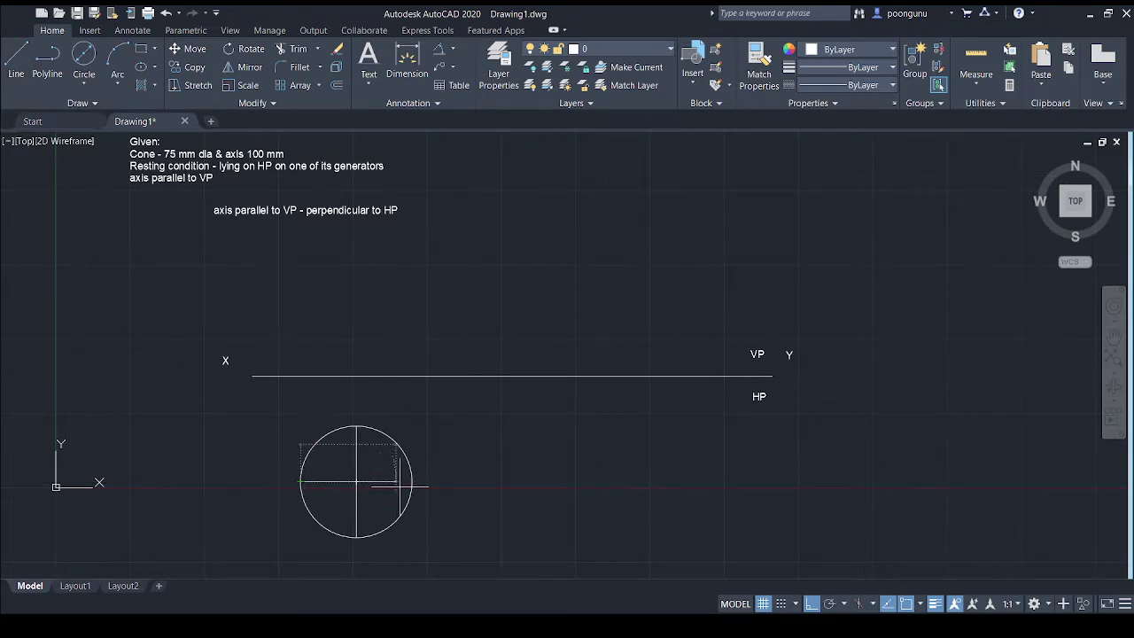
click(411, 482)
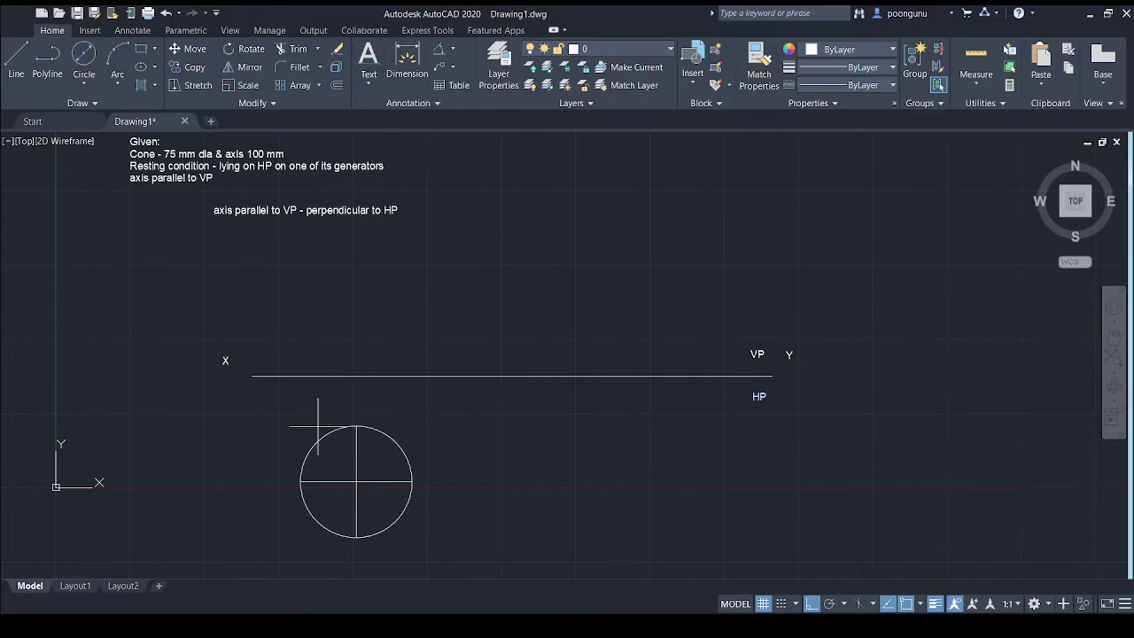
Step: Label the circle's quadrant points a, b, c and d counterclockwise from the left one, and its centre o
click(280, 480)
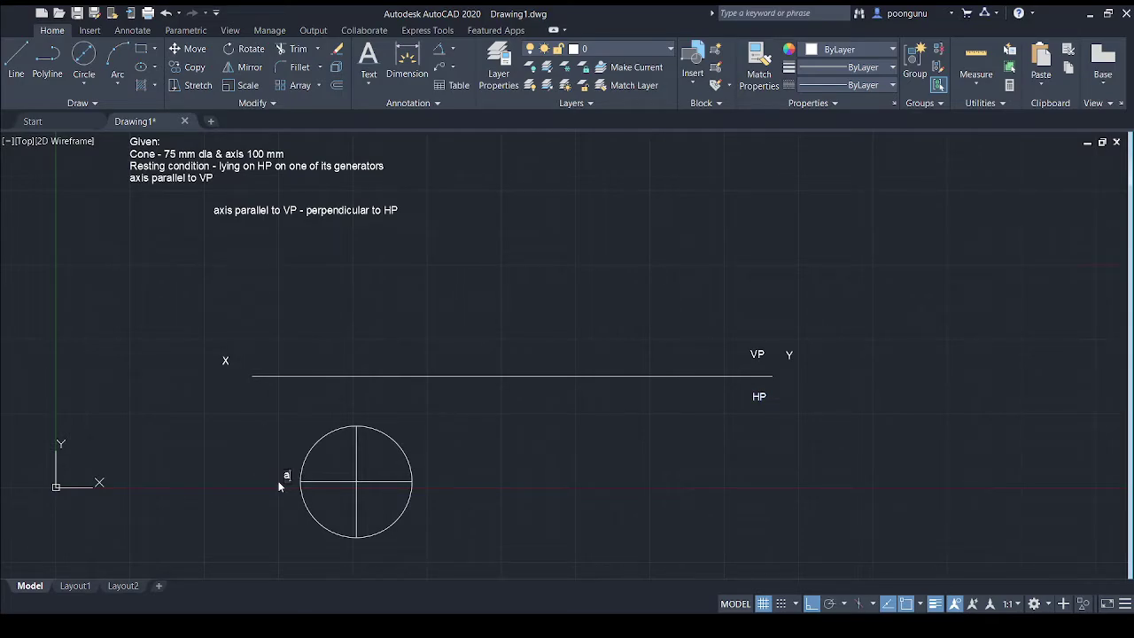
text(a)
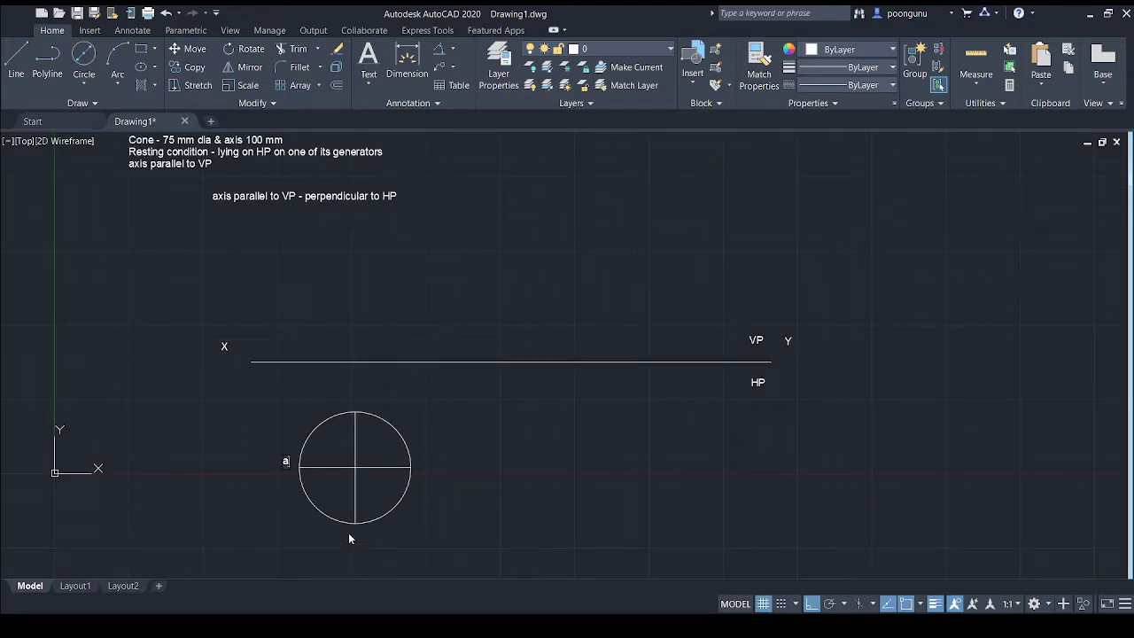
click(354, 533)
text(b)
click(415, 473)
text(c)
click(352, 404)
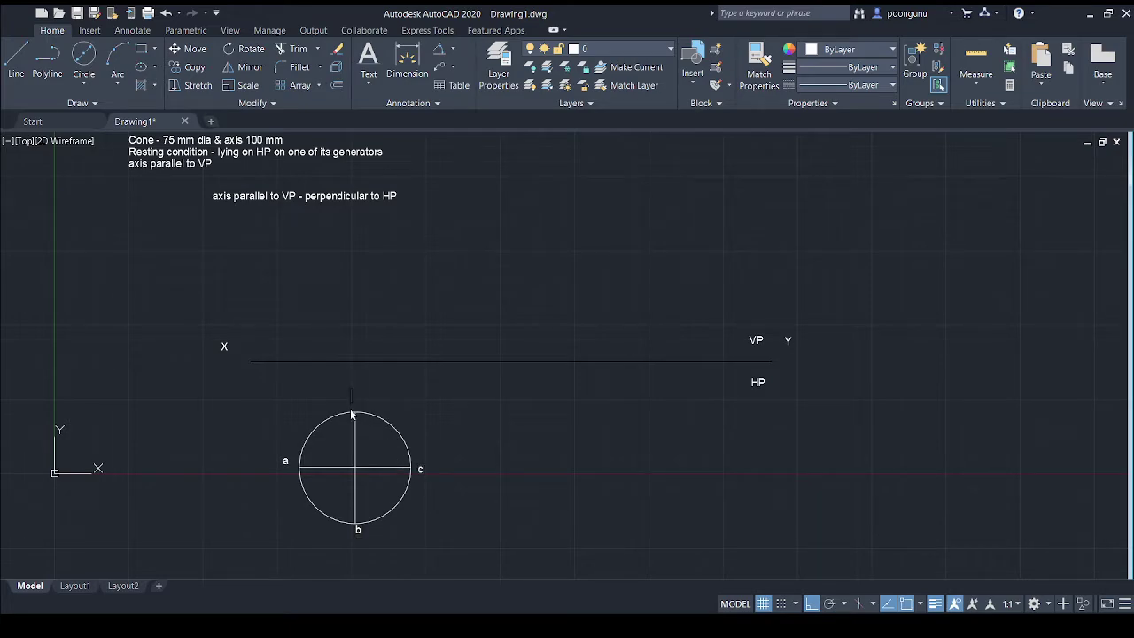
text(d)
click(362, 479)
text(o)
click(482, 537)
click(624, 513)
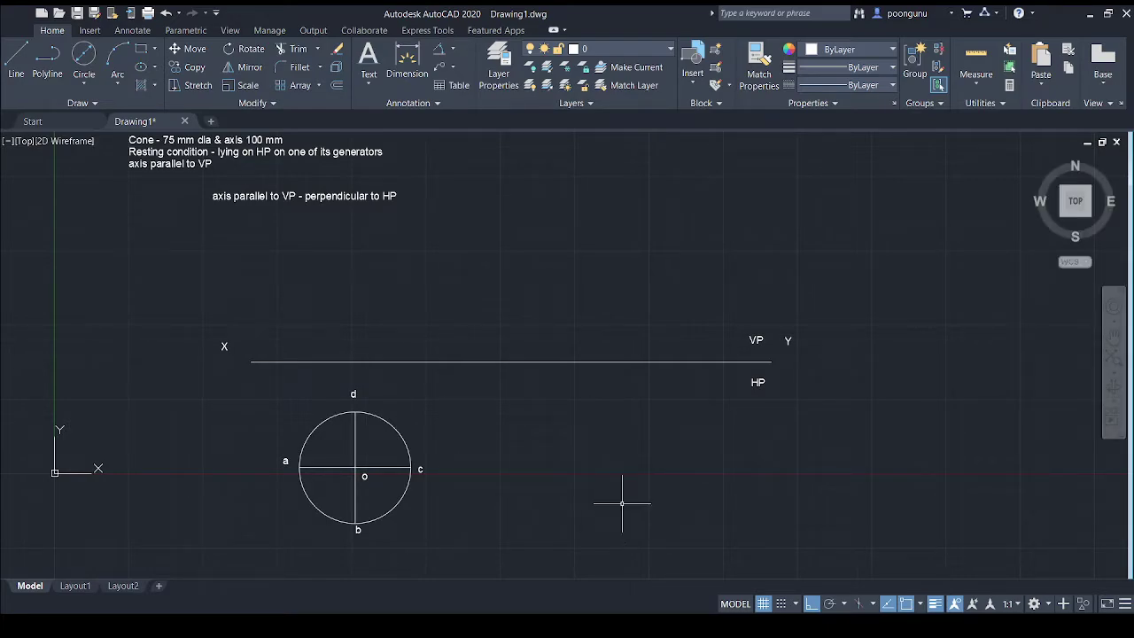
Step: Draw vertical projection lines from points a, d and c of the circle up to the XY line
click(13, 62)
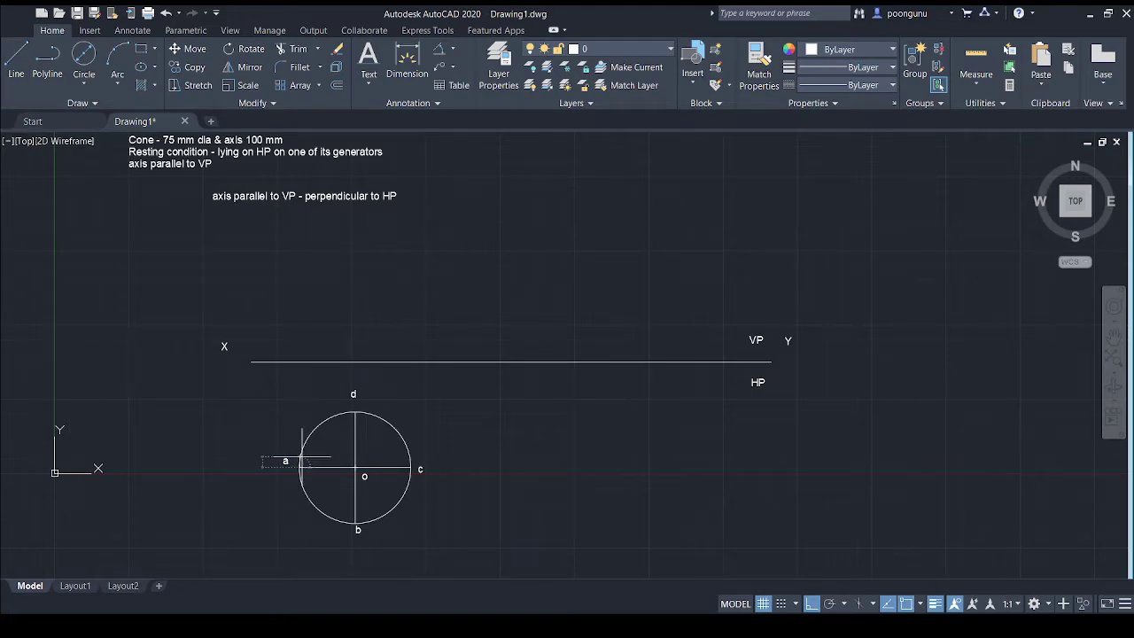
click(300, 464)
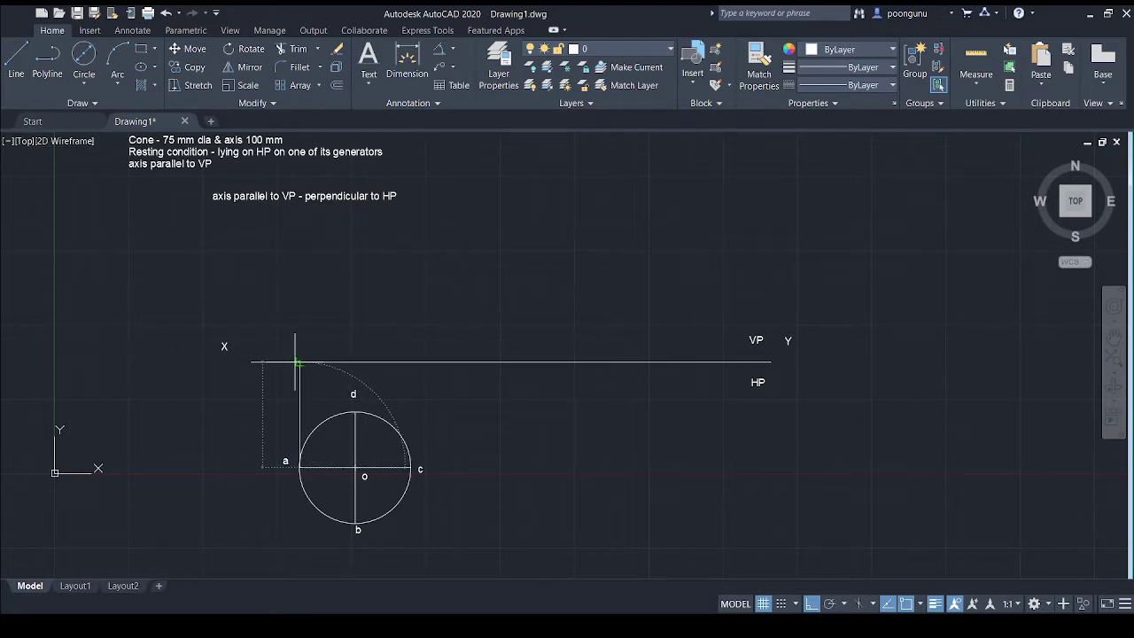
click(298, 362)
key(Escape)
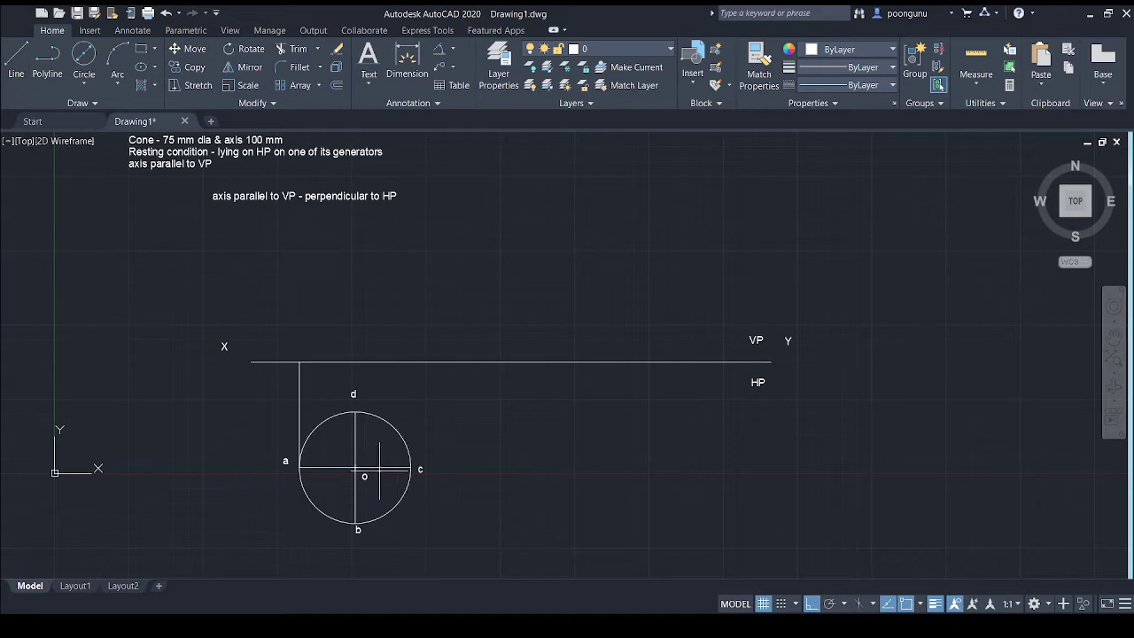
key(space)
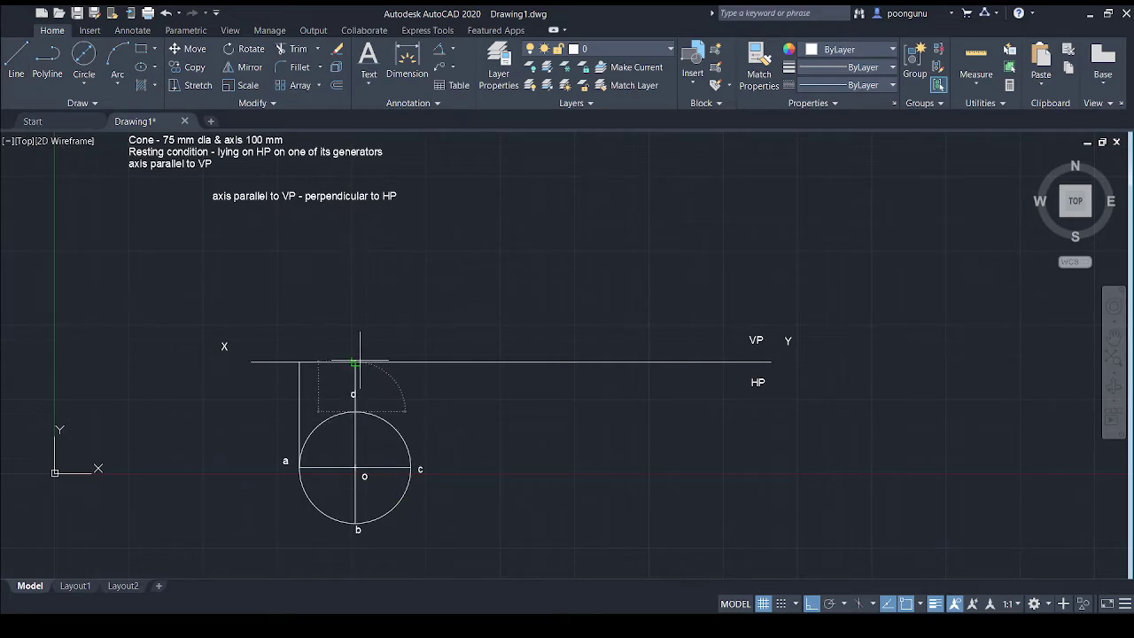
click(355, 362)
click(355, 466)
key(Escape)
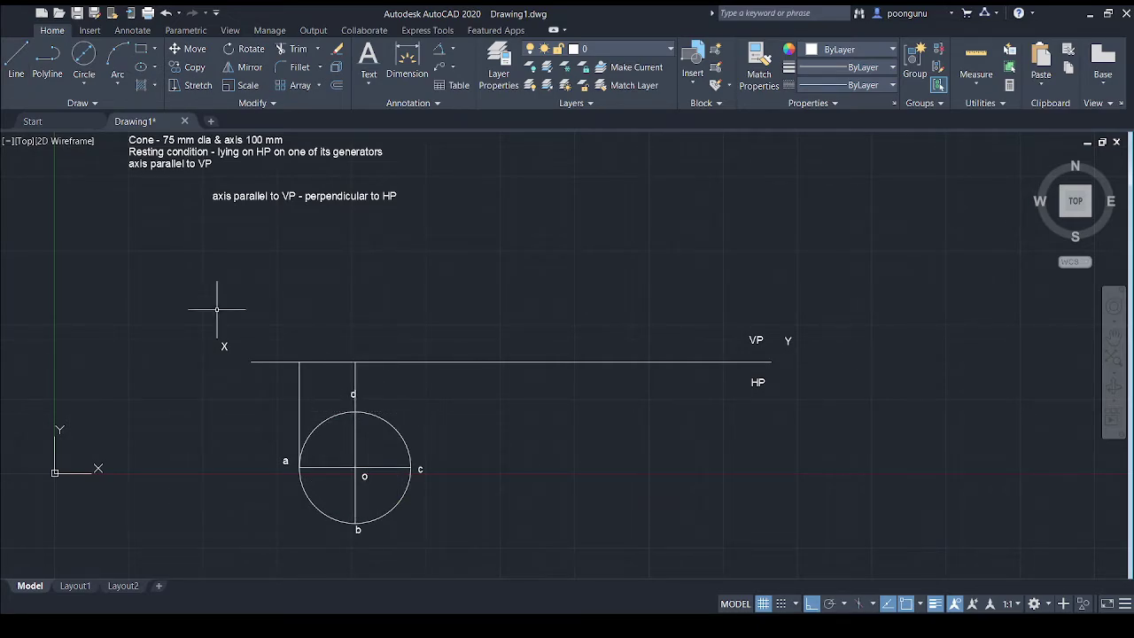
click(15, 58)
click(411, 467)
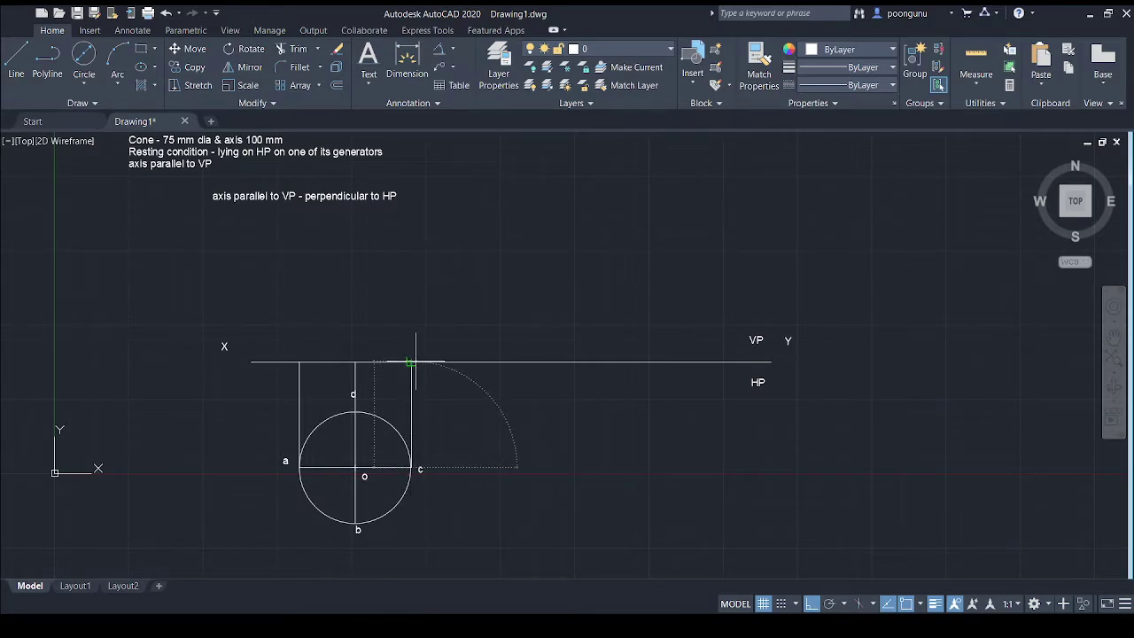
click(411, 362)
key(Escape)
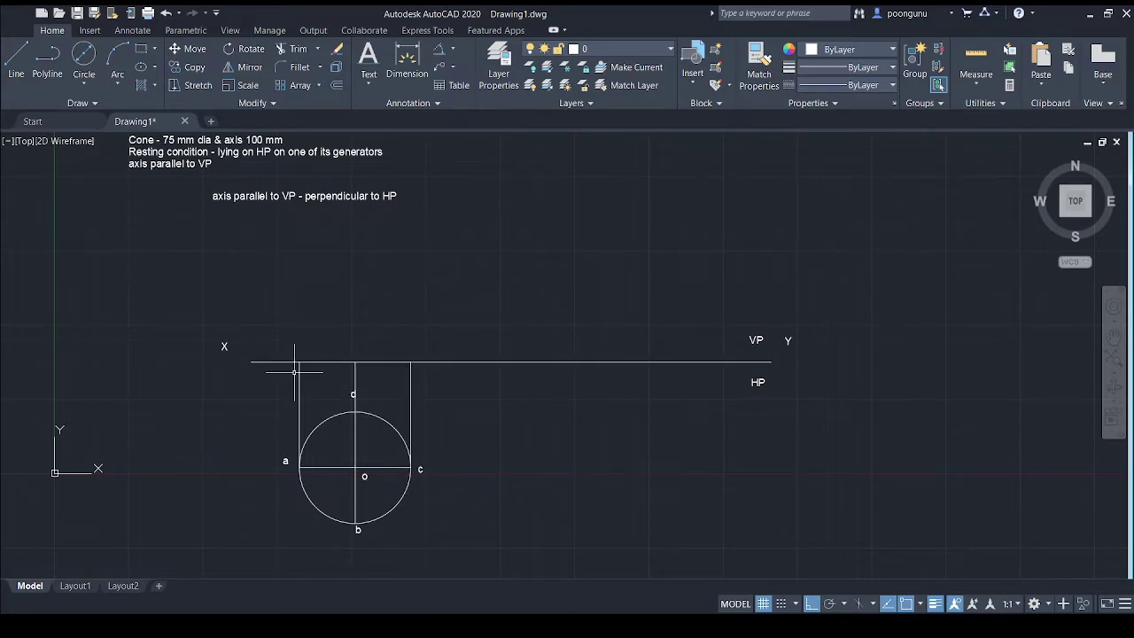
Step: Give the three vertical projection lines between the circle and the XY line a fainter line appearance
click(299, 376)
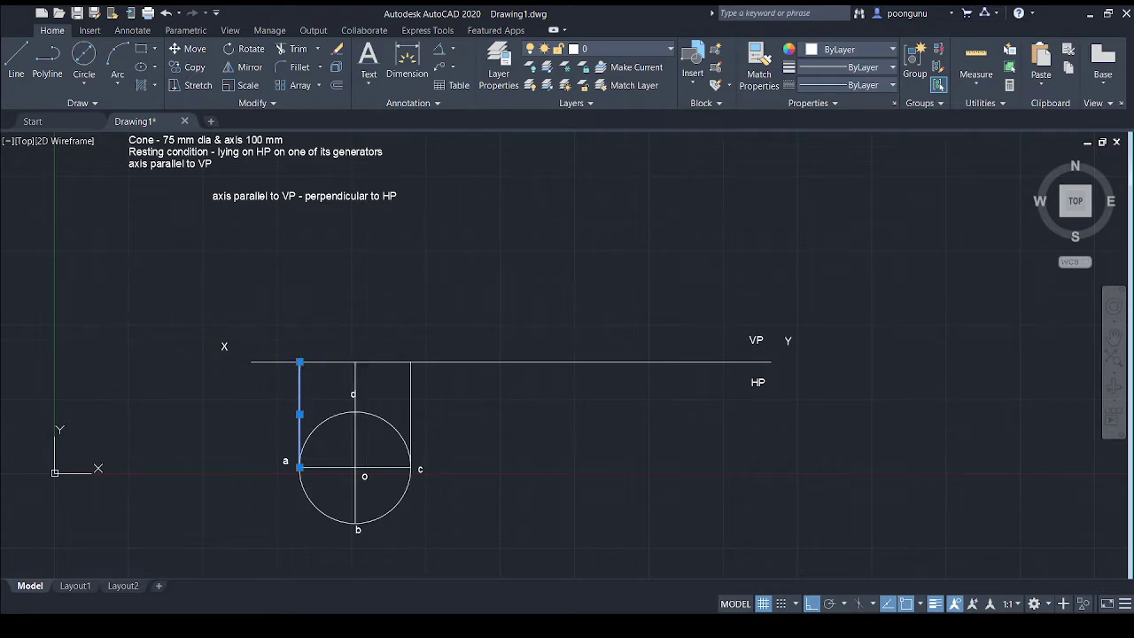
click(355, 381)
click(411, 390)
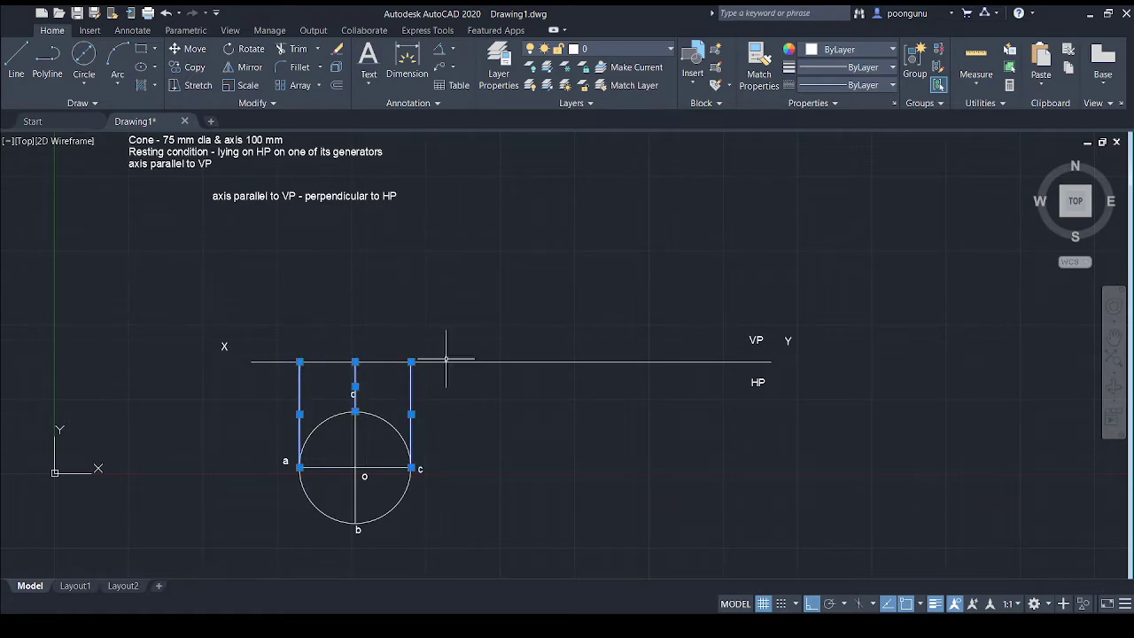
key(Escape)
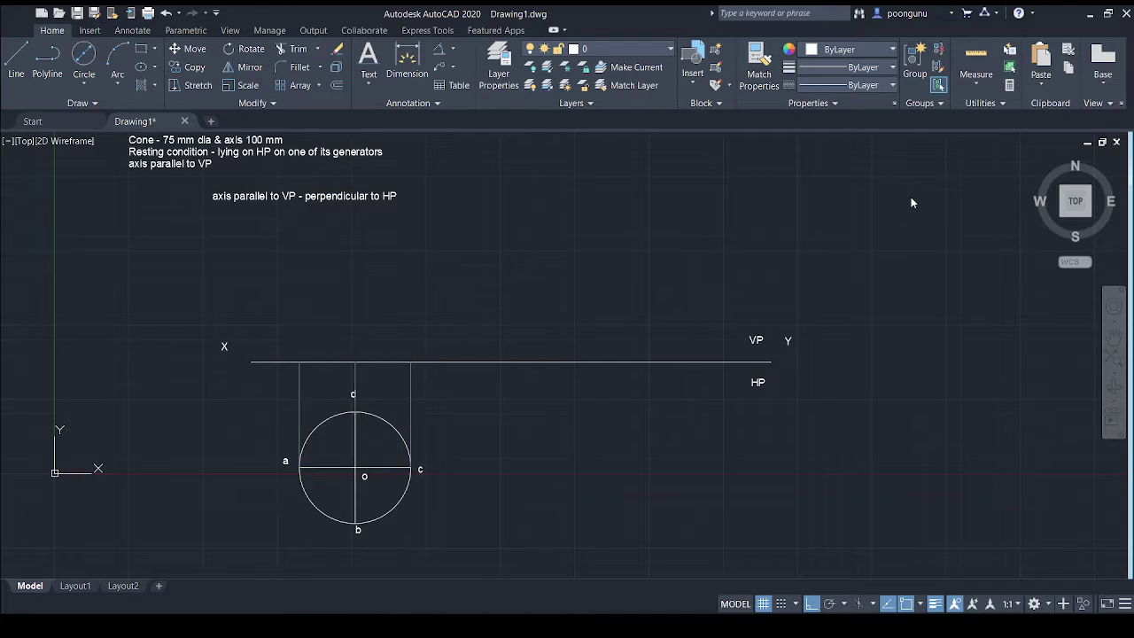
Step: Give the circle's vertical and horizontal diameters the same fainter line appearance as the projection lines
click(356, 456)
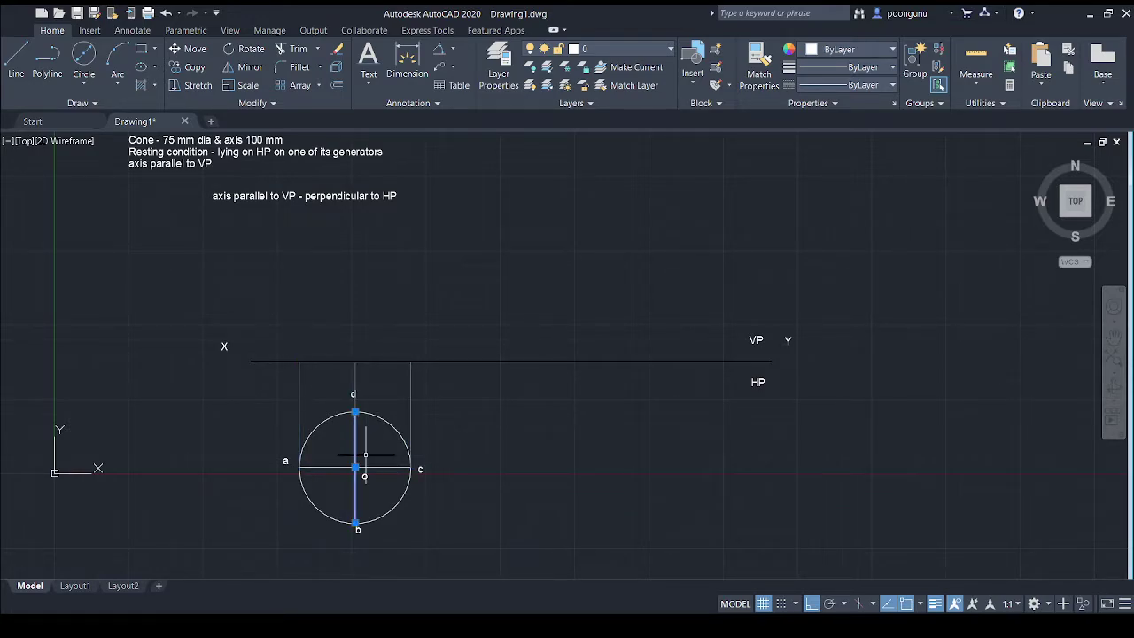
click(367, 467)
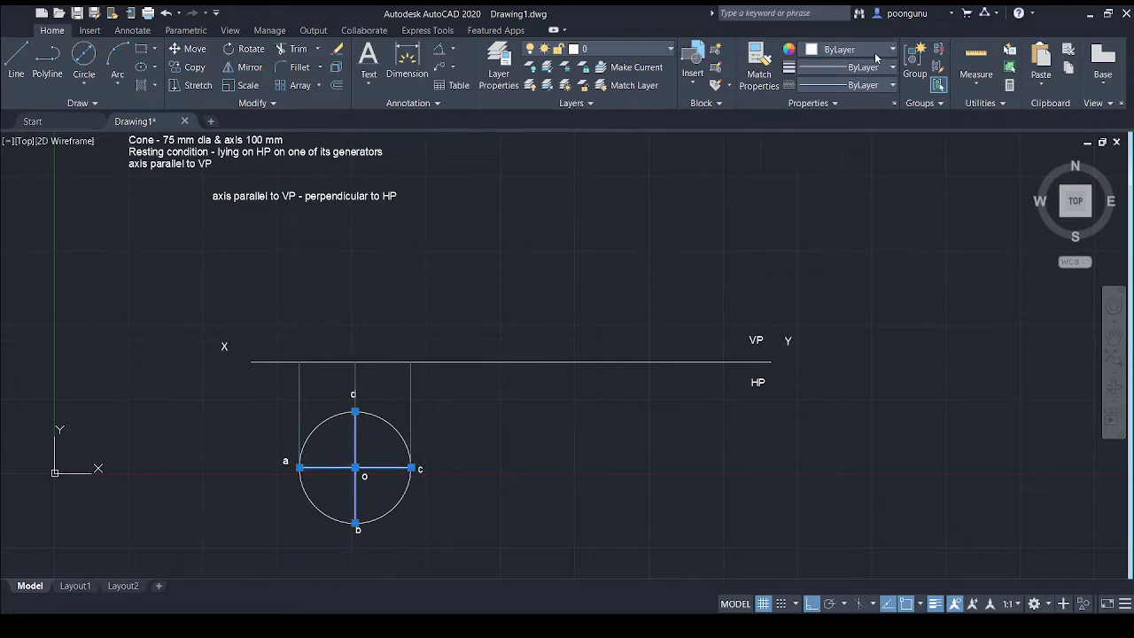
key(Escape)
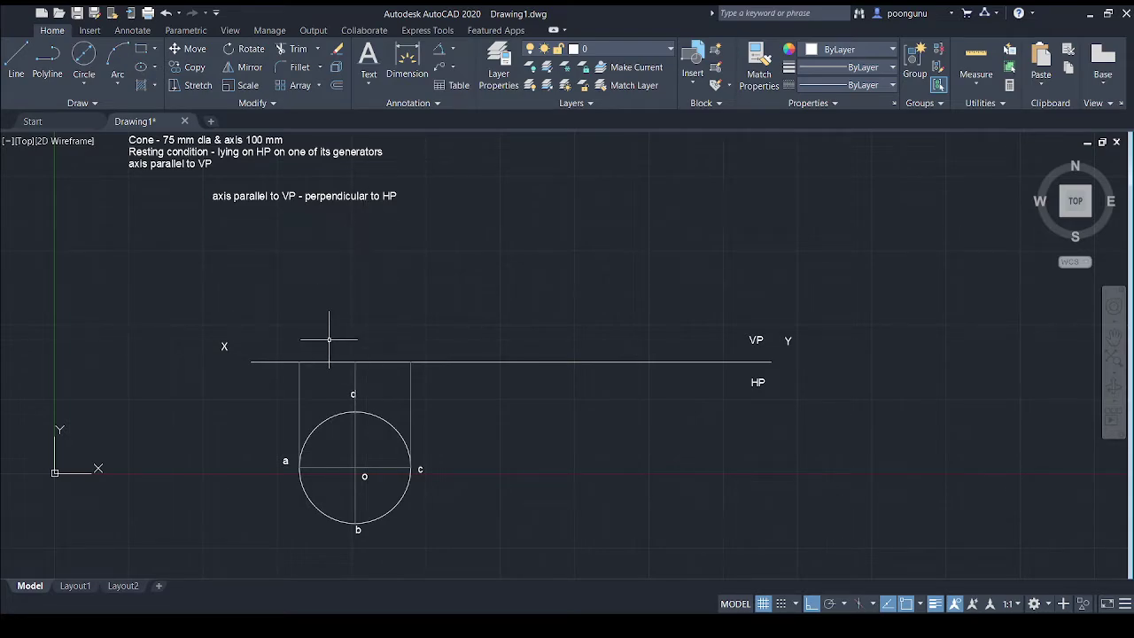
Step: Draw the cone's axis as a 100 mm vertical line upward from where the centre projection line meets XY
middle_drag(263, 257, 270, 308)
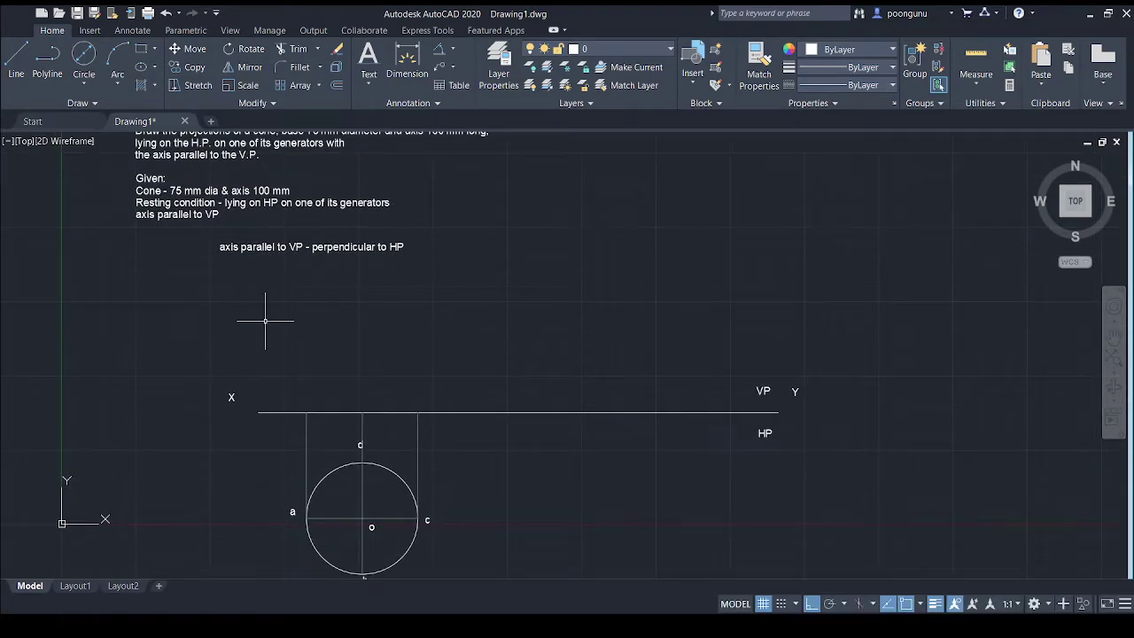
click(15, 64)
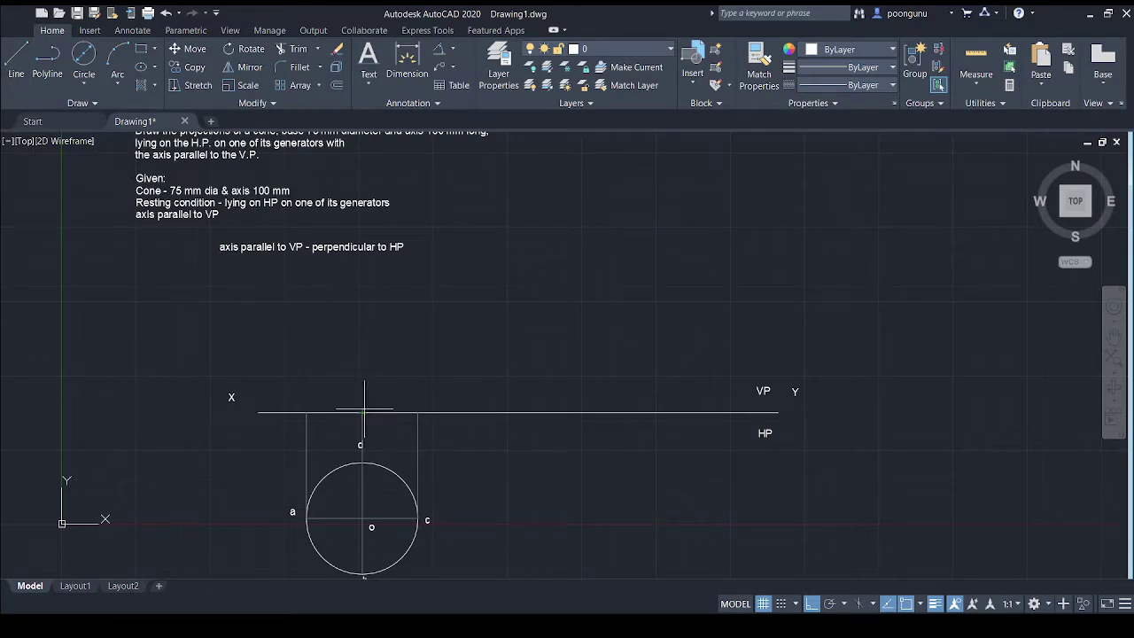
click(362, 412)
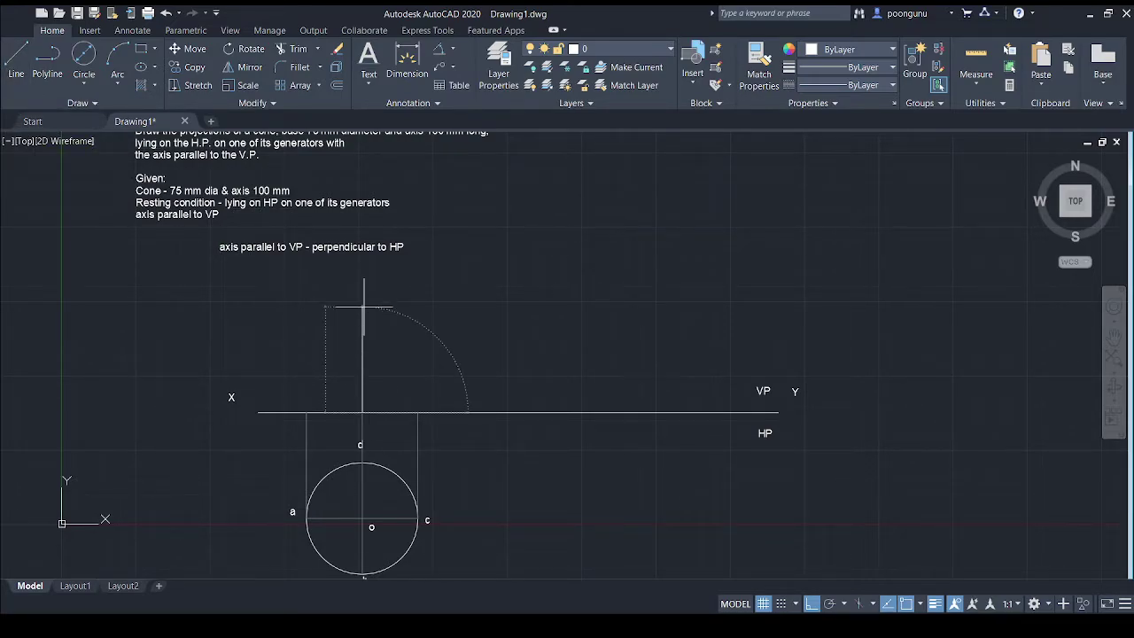
text(100)
key(Return)
key(Return)
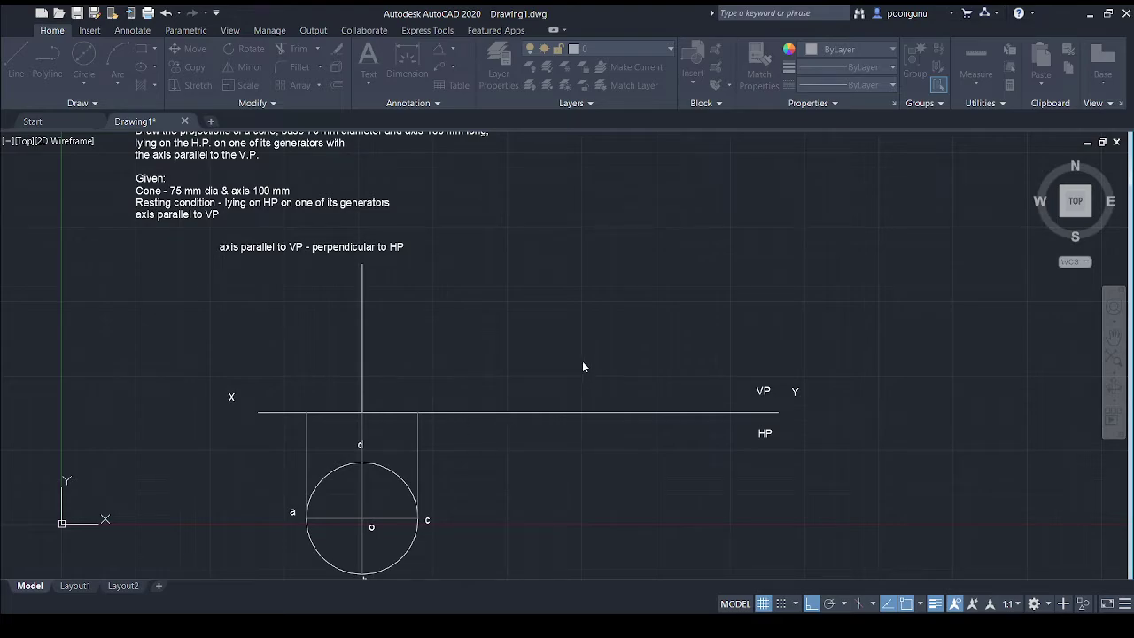
Step: Change the cone's vertical axis line to a dash-dot centre linetype
click(365, 326)
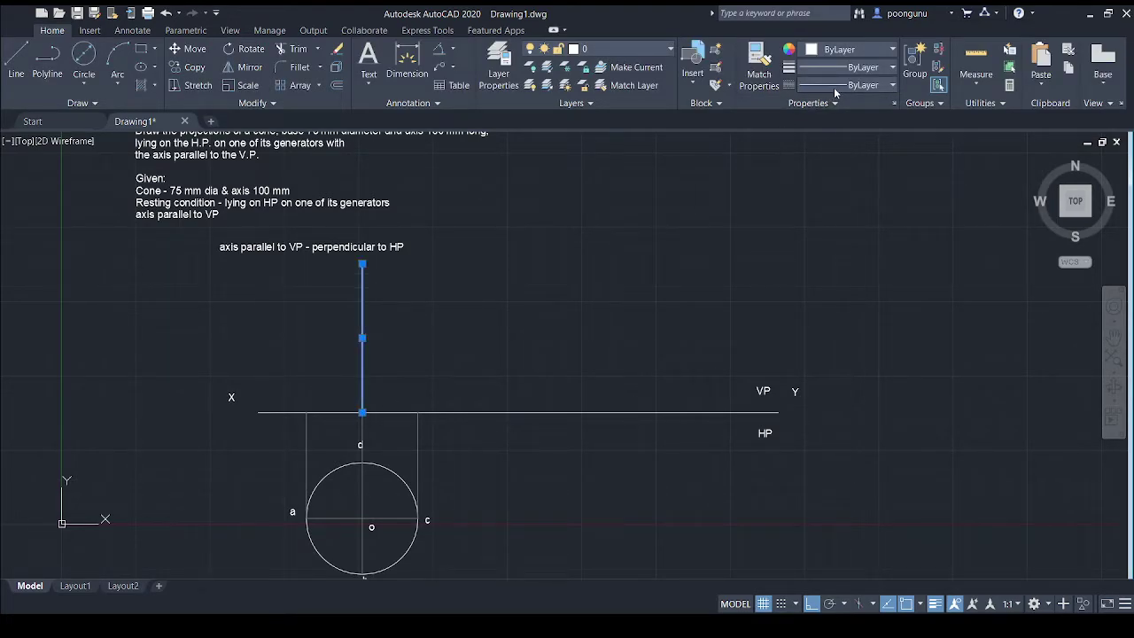
key(Escape)
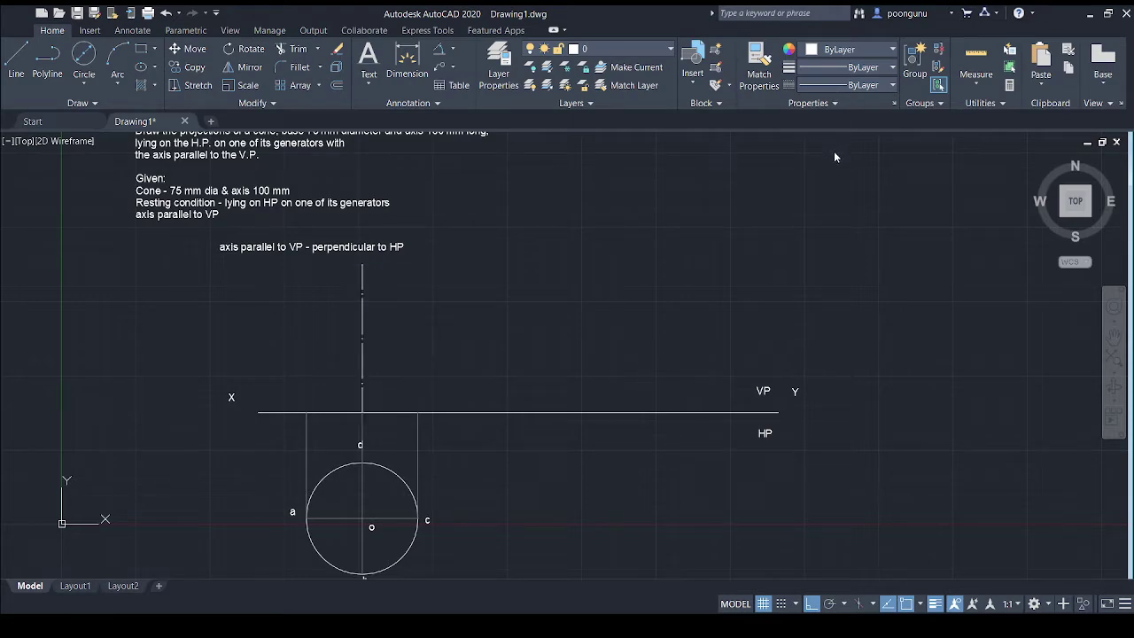
key(Escape)
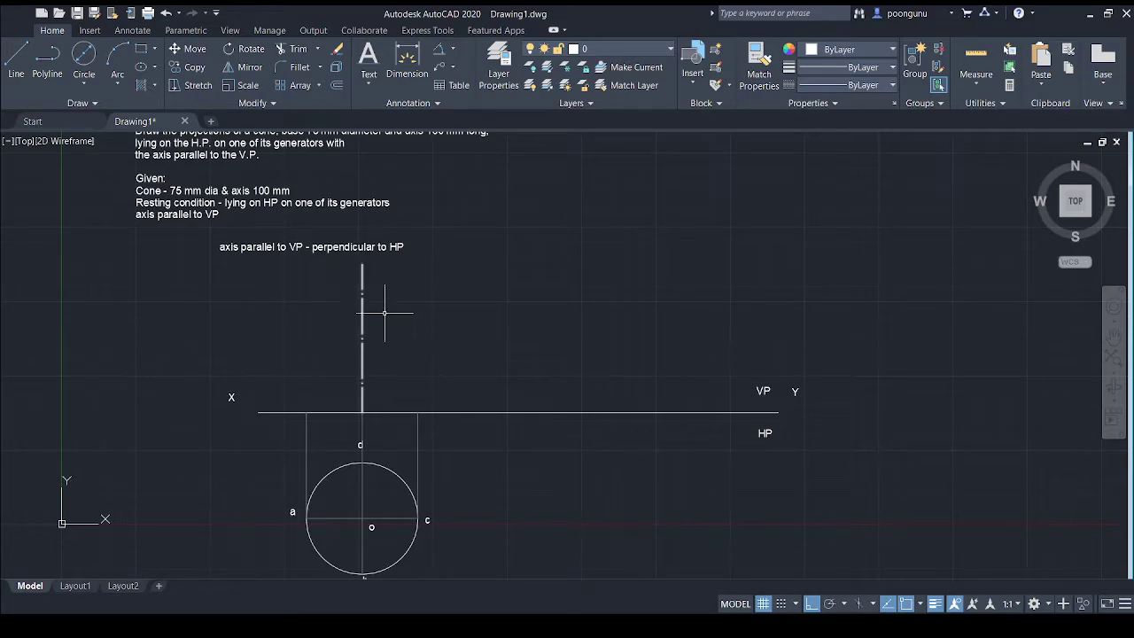
Step: Draw the front view's two slanted generators from the axis's upper end to the outer projection lines on XY, and close the base line
click(24, 51)
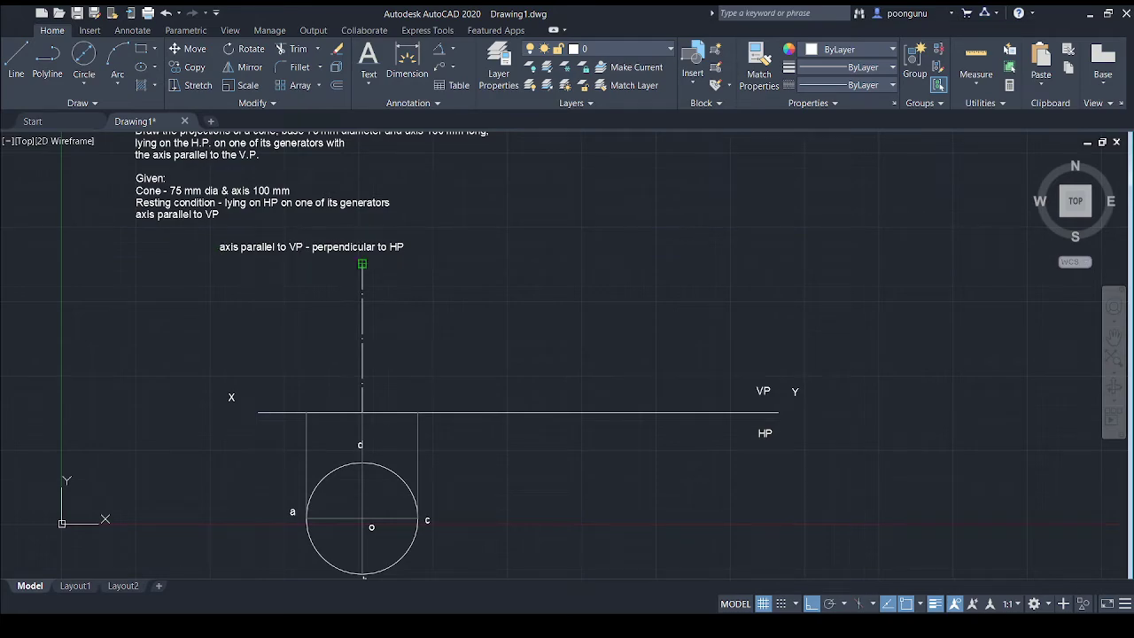
click(361, 263)
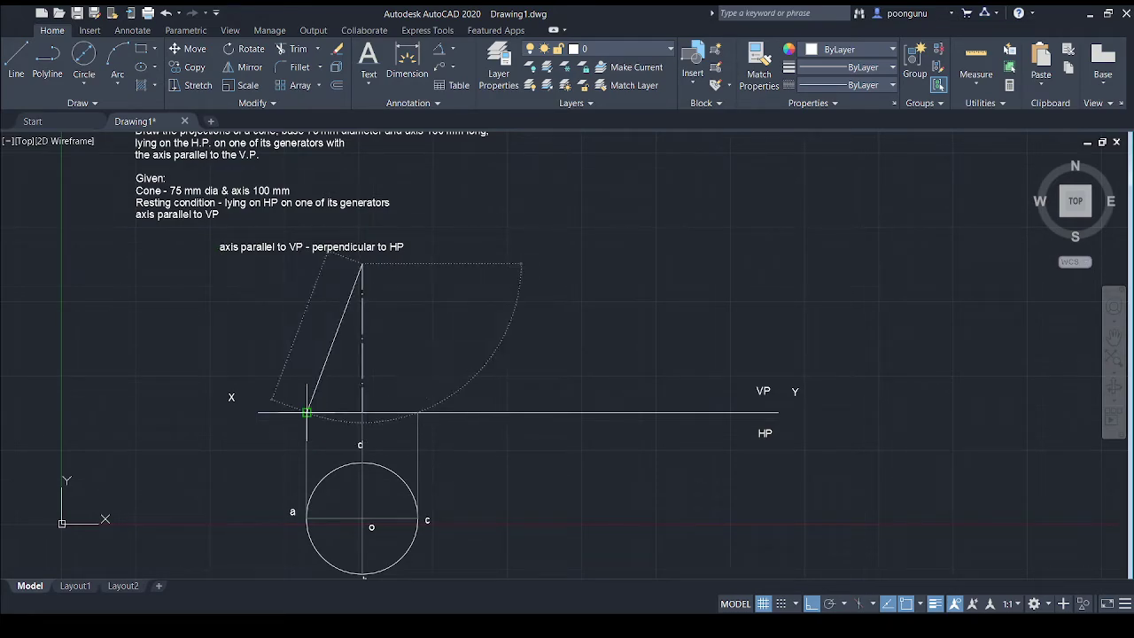
click(306, 412)
key(Return)
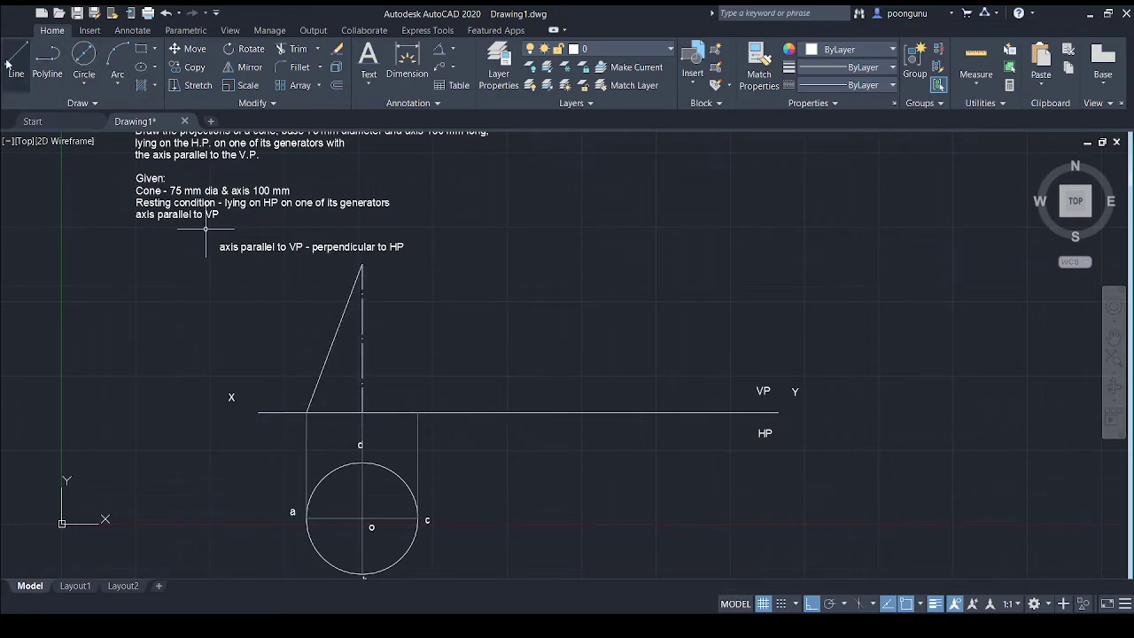
click(9, 60)
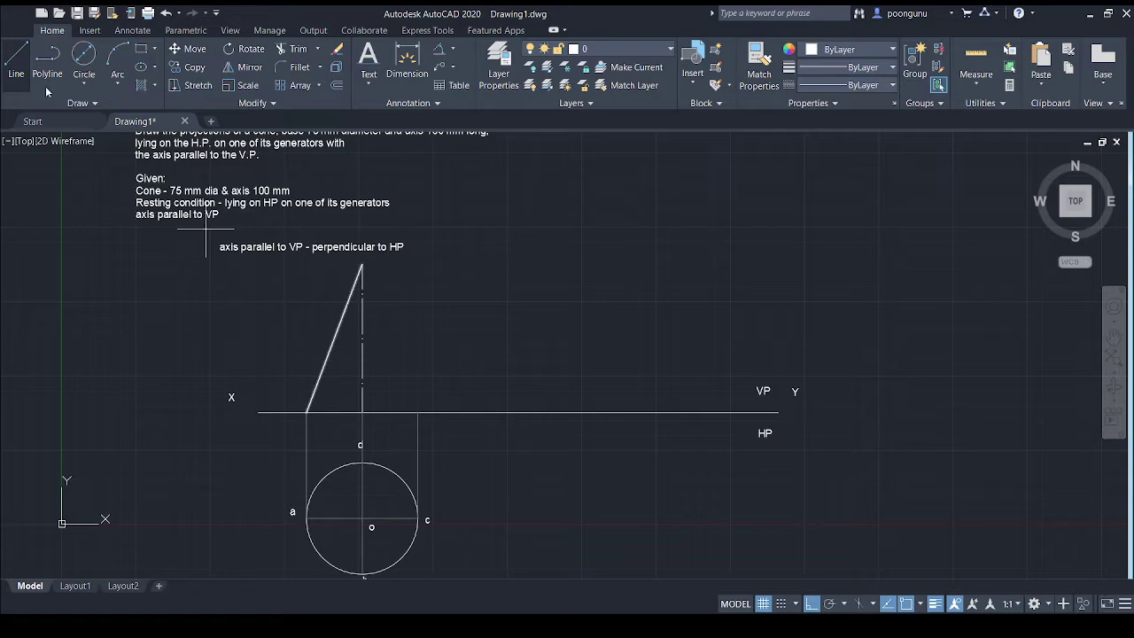
click(361, 263)
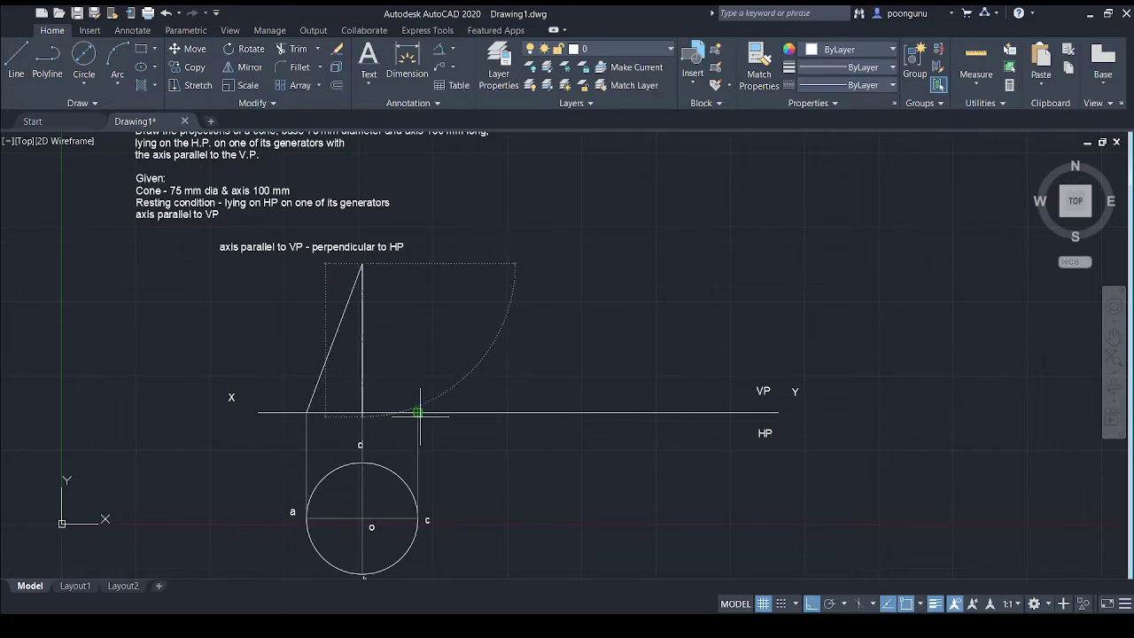
click(417, 412)
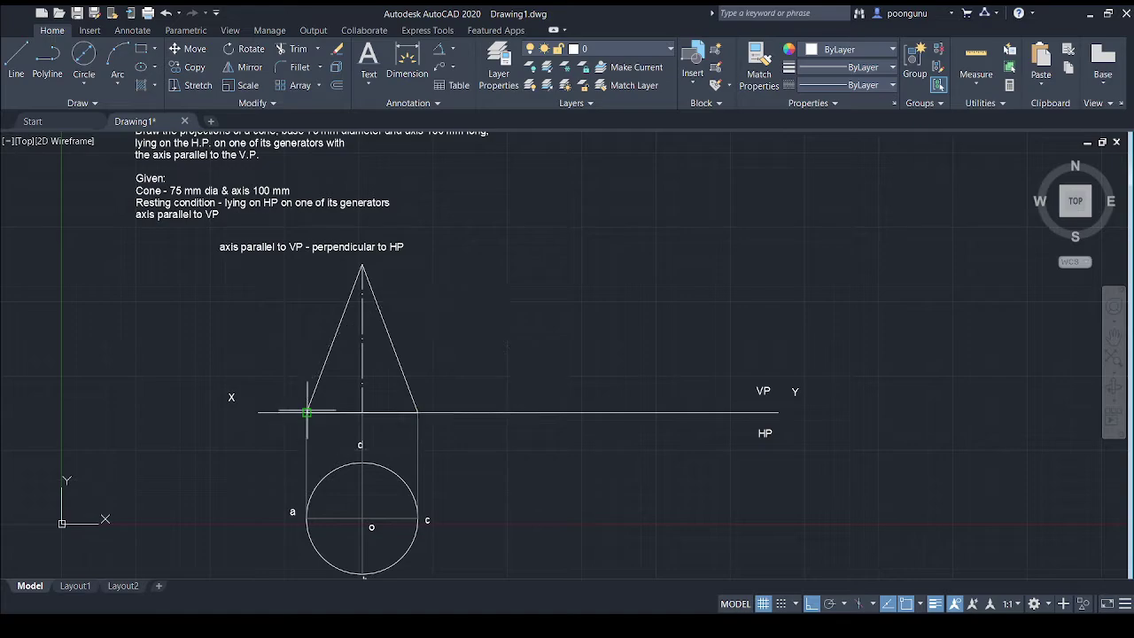
key(Escape)
Step: Label the front view's apex o' and its base points a', b'(d') and c' from left to right
middle_drag(493, 337, 493, 315)
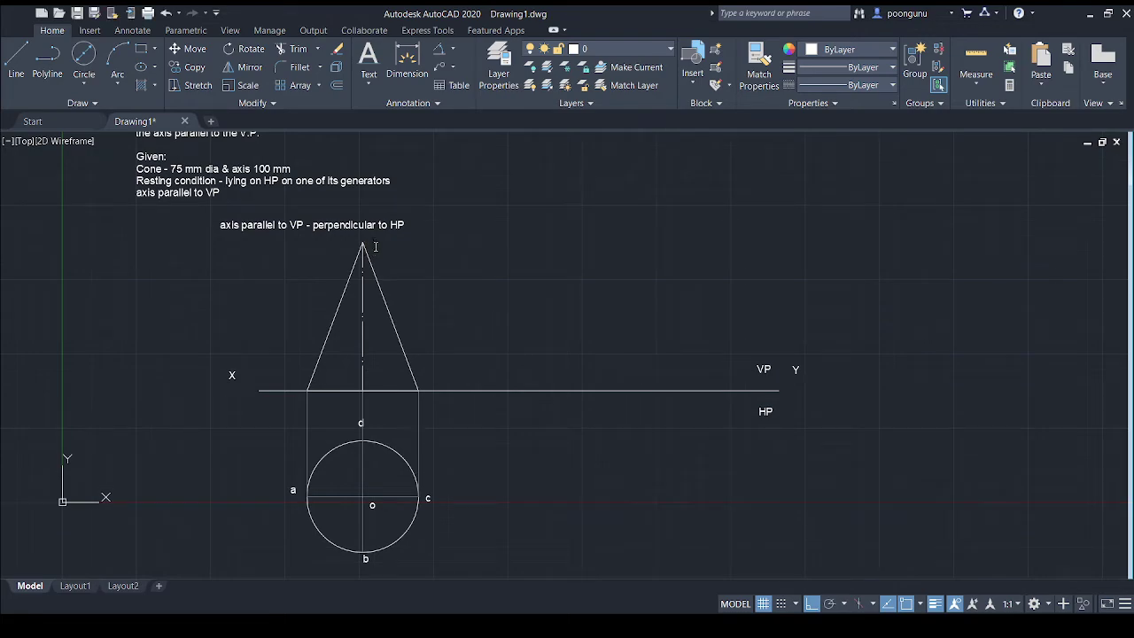
text(o)
click(297, 402)
middle_drag(428, 441, 426, 421)
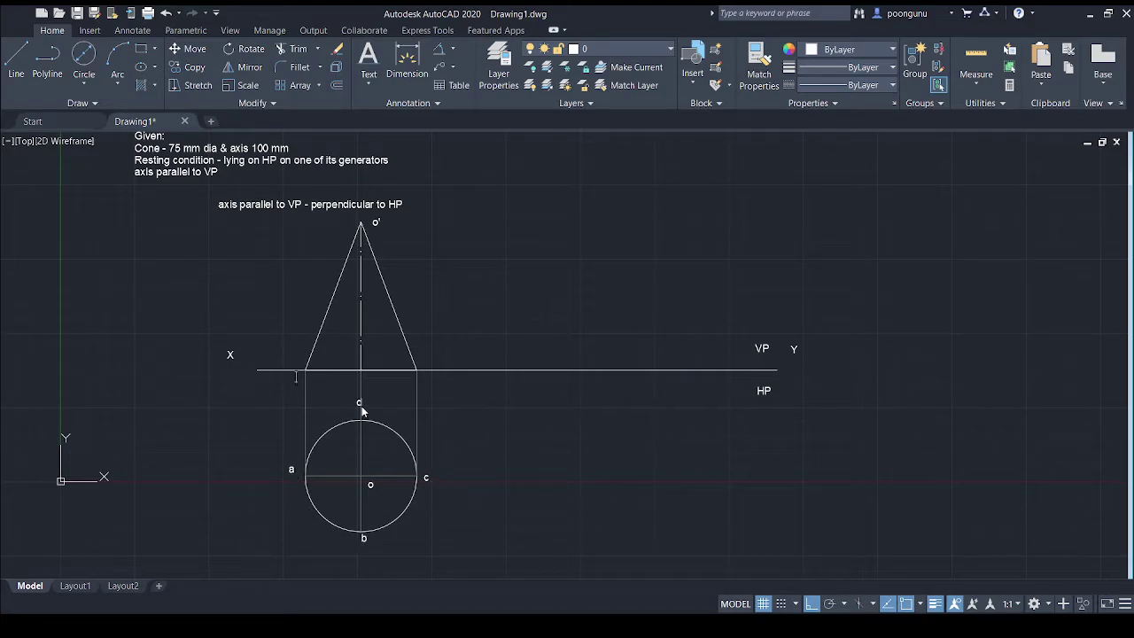
text(a')
click(345, 379)
text(b'(d'))
click(412, 379)
text(c)
key(Escape)
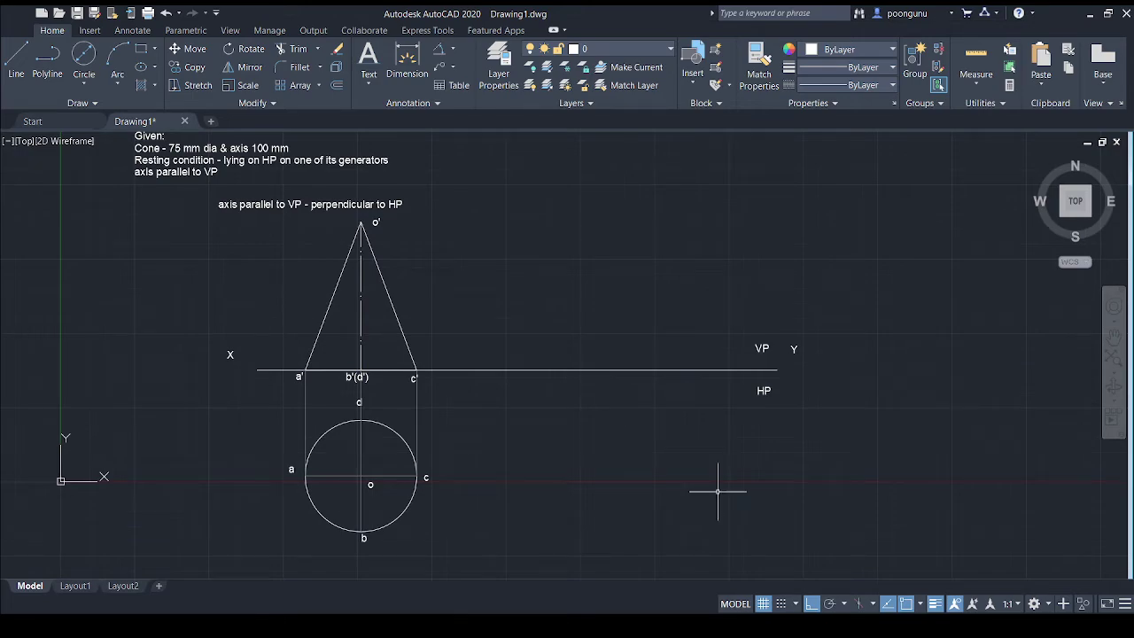
Step: Copy the front view triangle with its axis and labels, and paste it above the XY line near its Y end
middle_drag(557, 458, 531, 504)
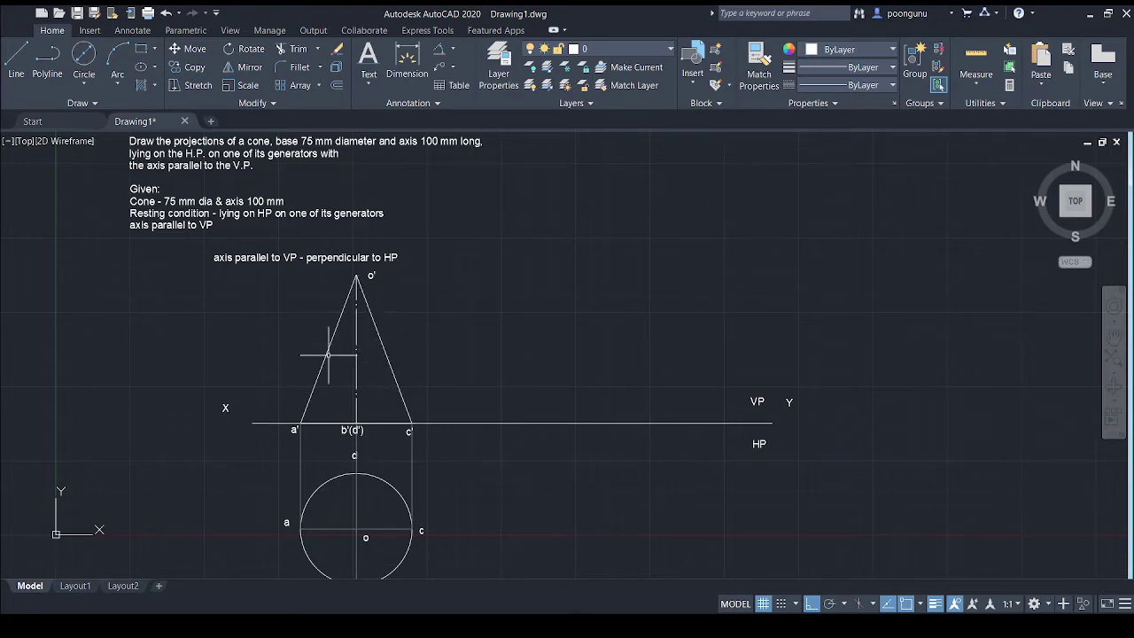
middle_drag(399, 476, 406, 434)
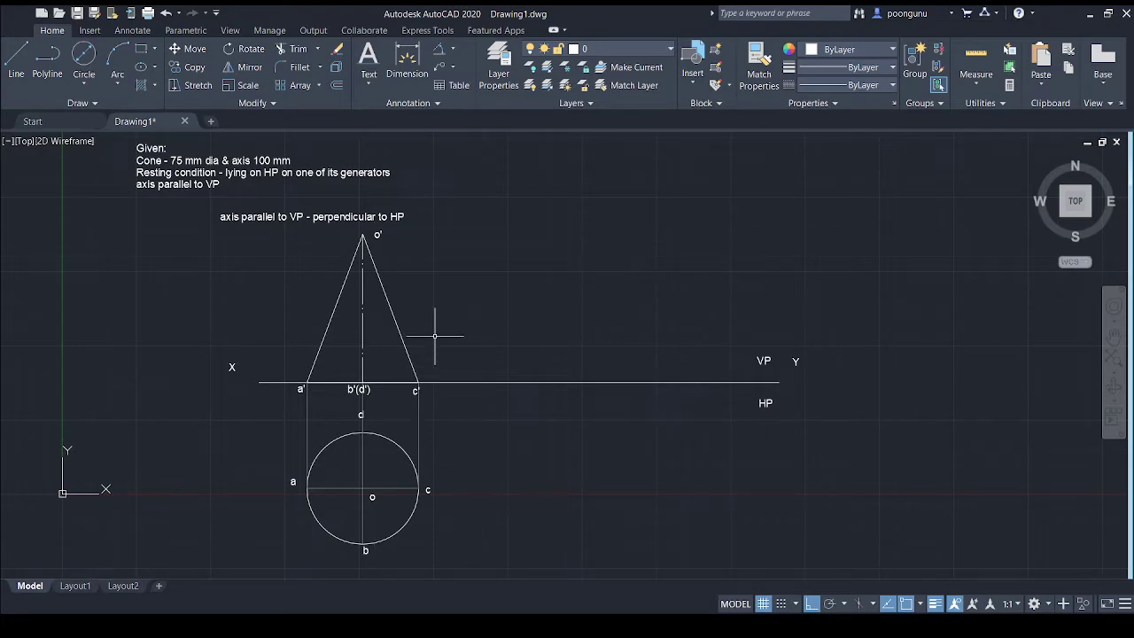
middle_drag(437, 315, 435, 330)
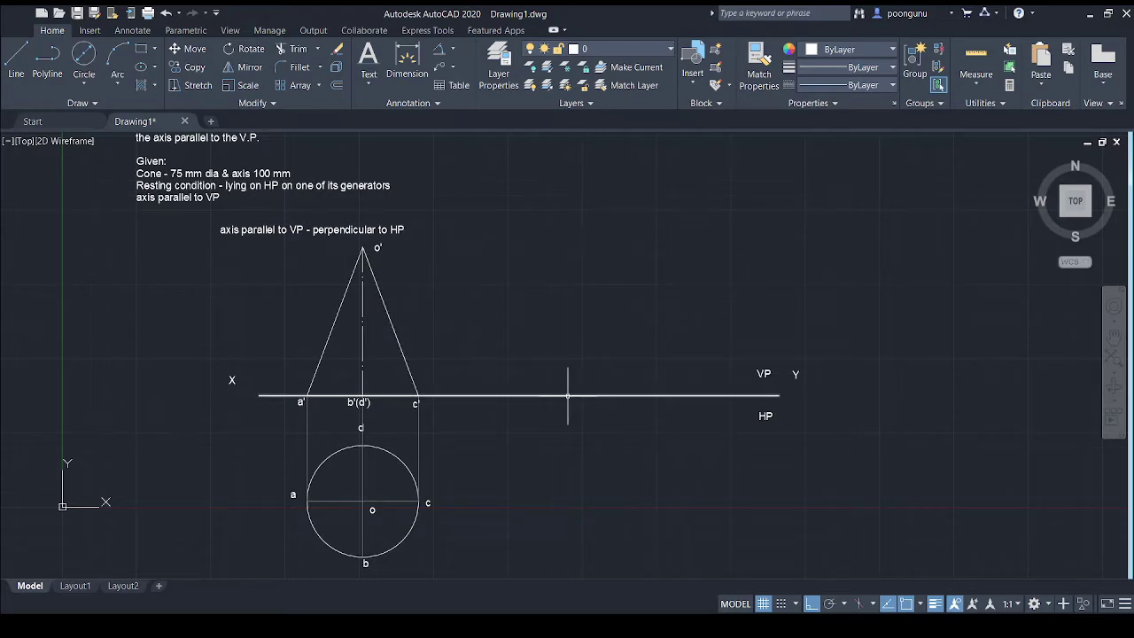
click(396, 333)
click(344, 305)
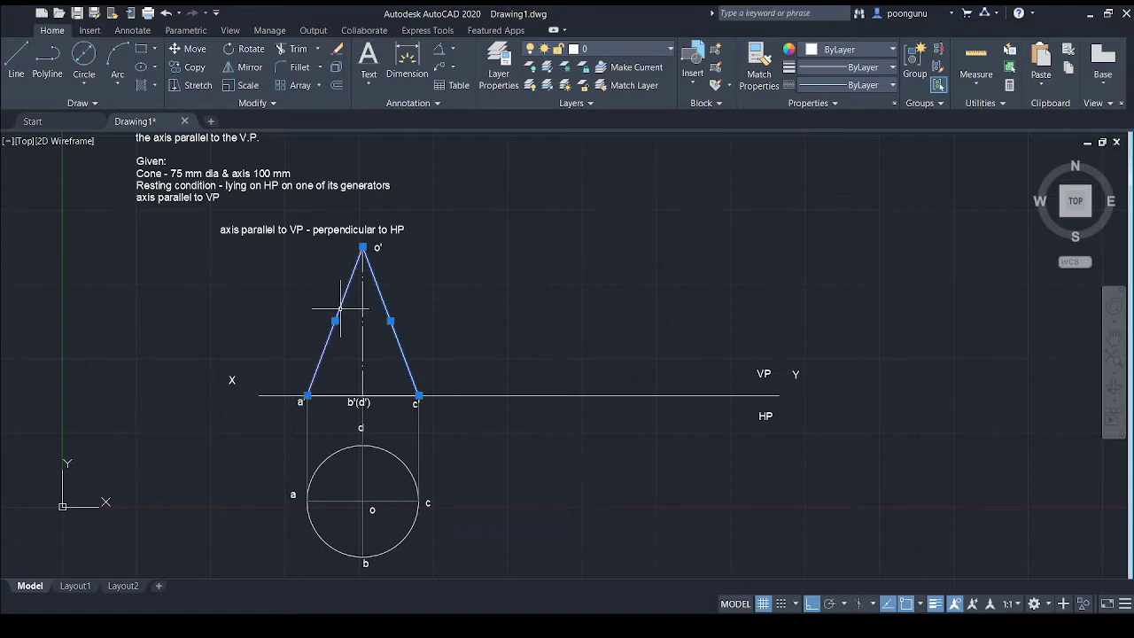
click(363, 350)
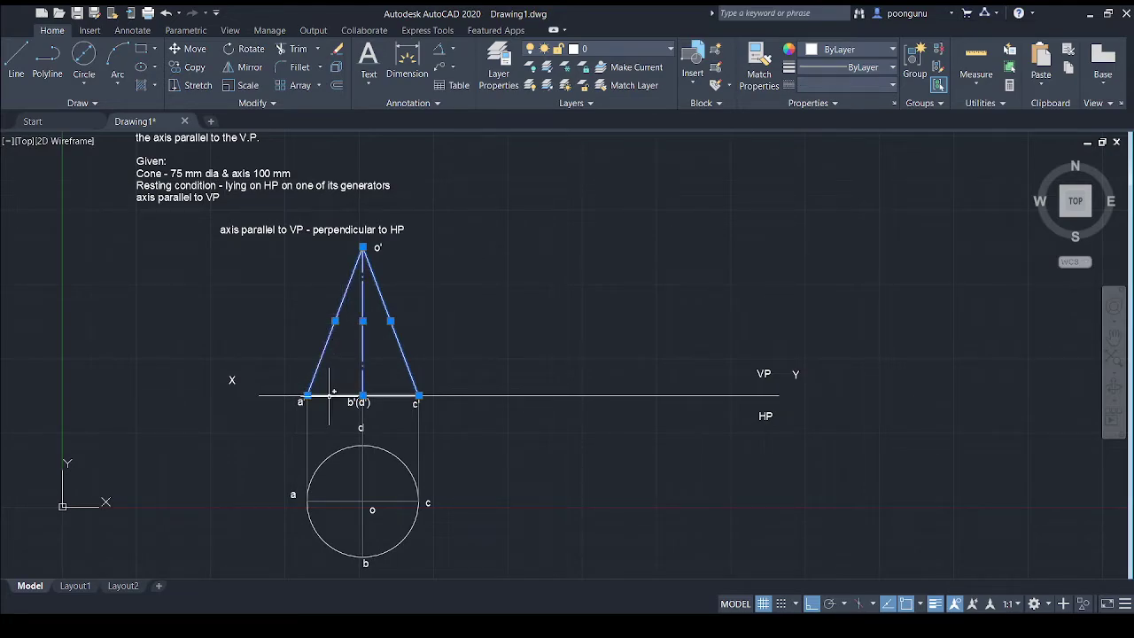
click(302, 400)
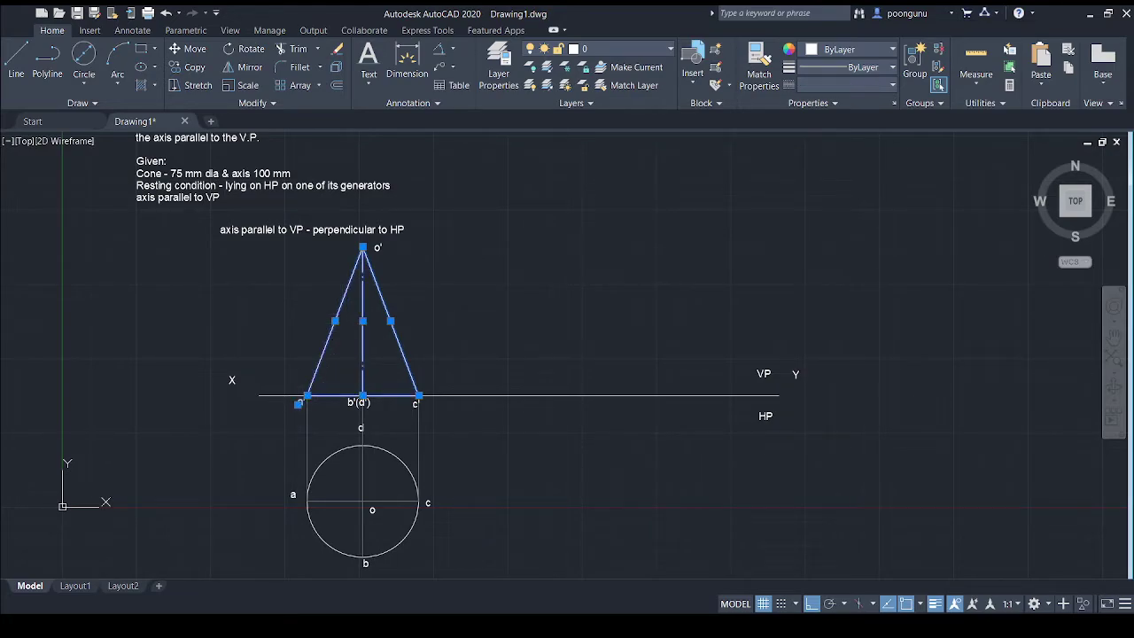
click(352, 400)
click(414, 400)
click(377, 250)
key(ctrl+v)
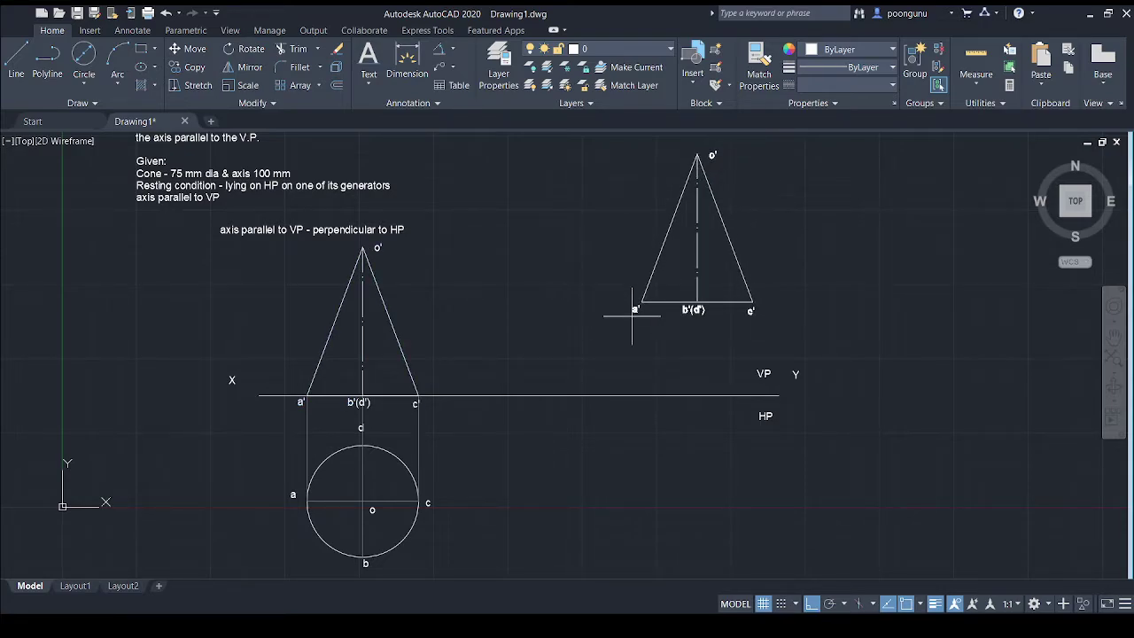
click(631, 315)
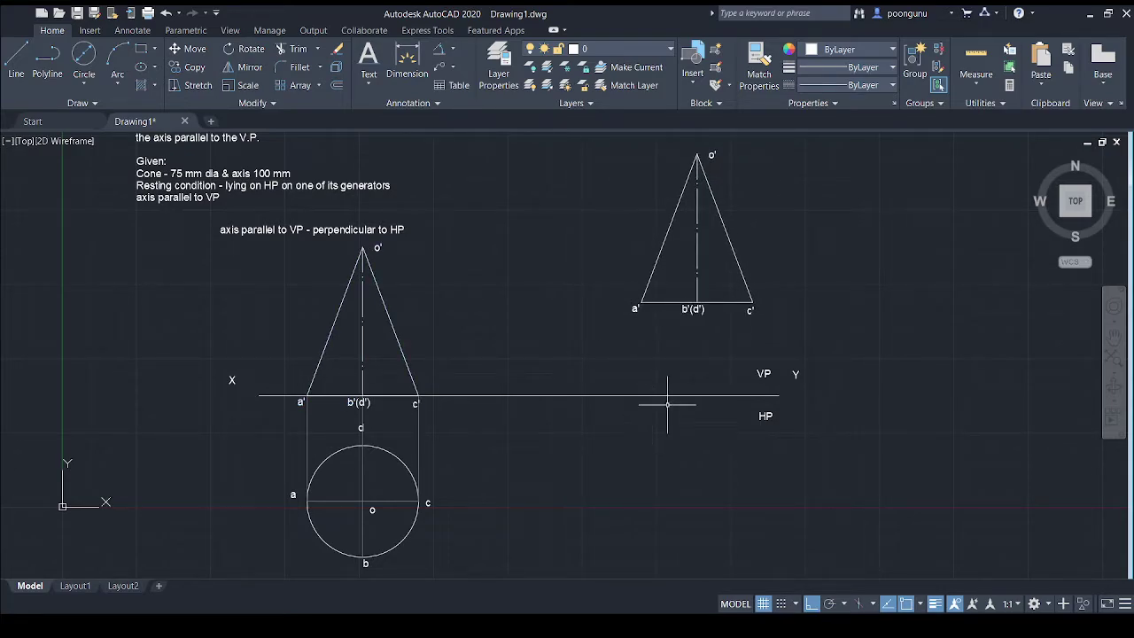
Step: Group all lines and labels of the copied front view into one object
click(859, 322)
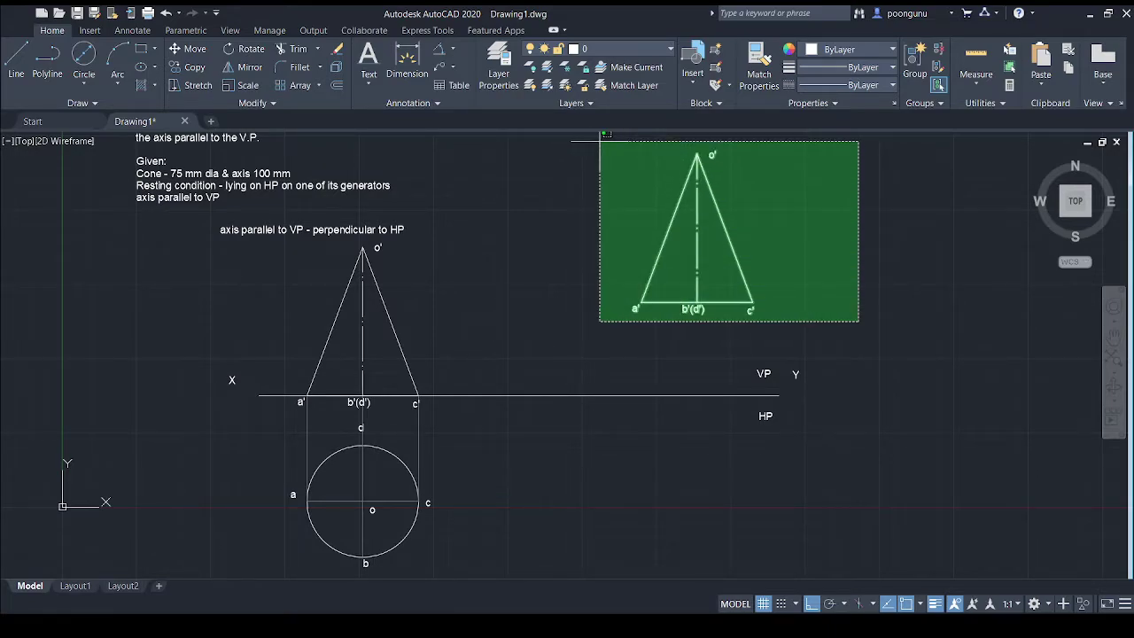
click(599, 137)
click(915, 62)
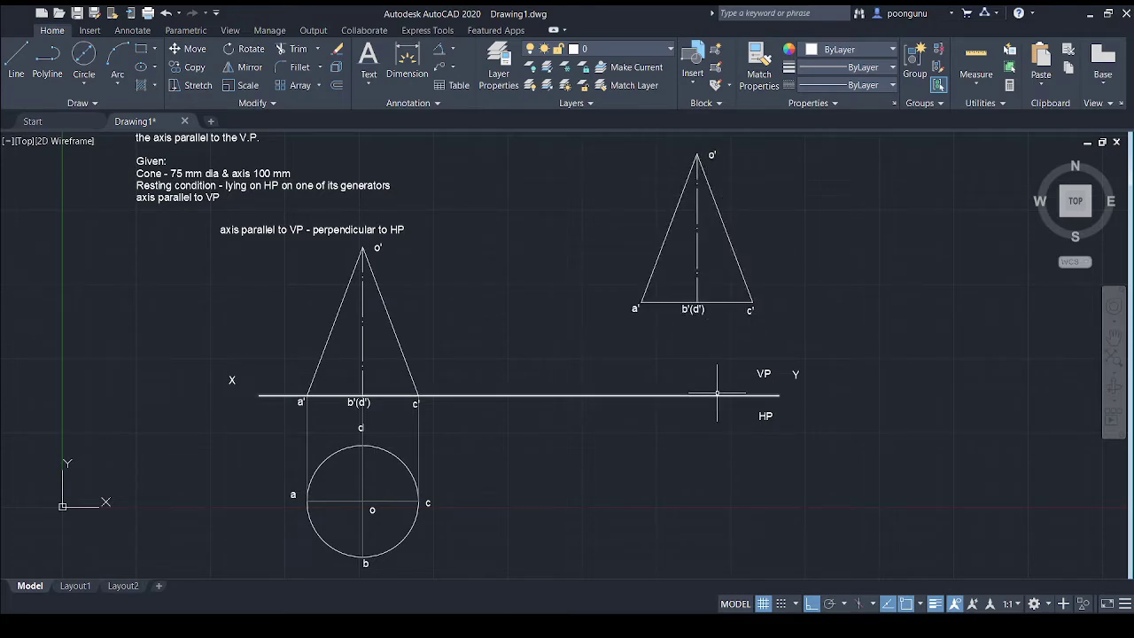
click(728, 236)
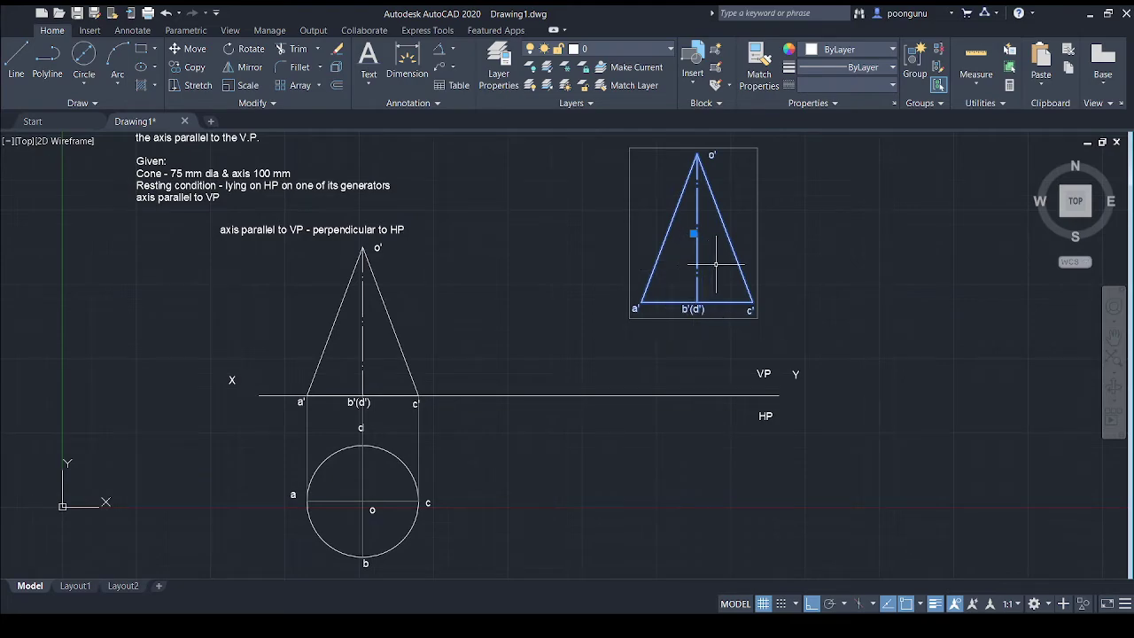
key(Escape)
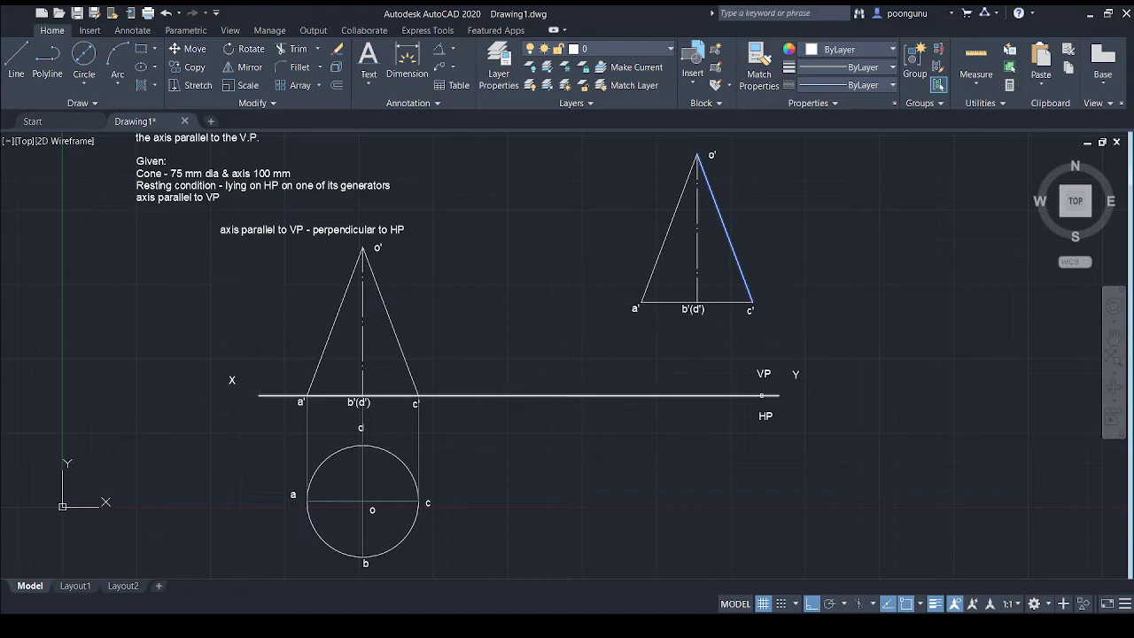
Step: Add an angular dimension between generator o'c' of the copied front view and the XY line
click(761, 393)
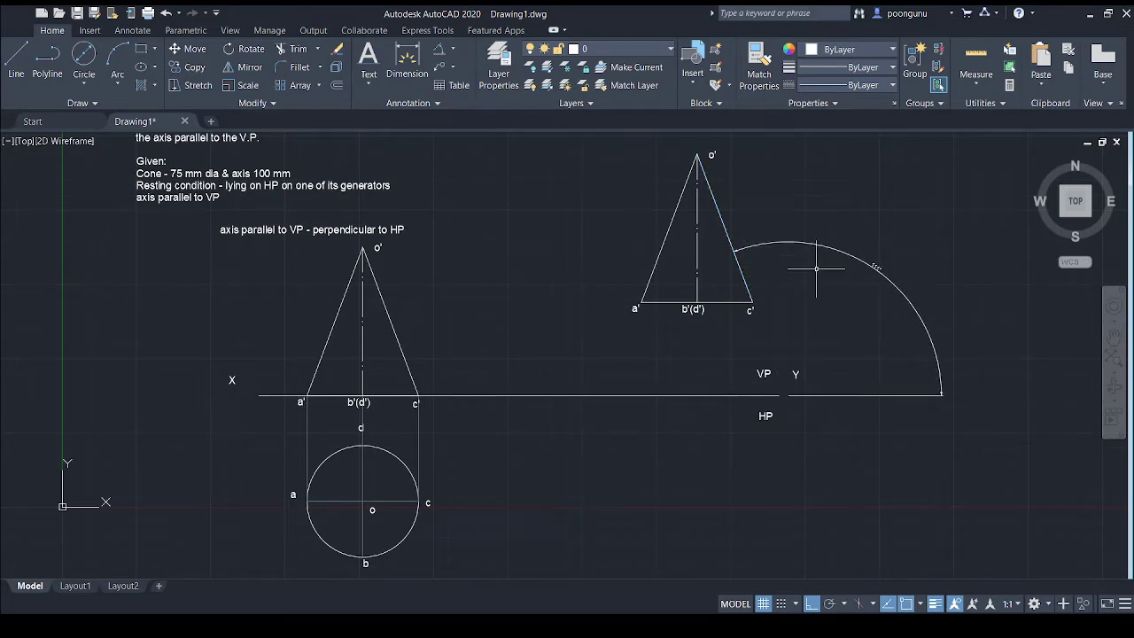
scroll(874, 245, up, 2)
click(877, 280)
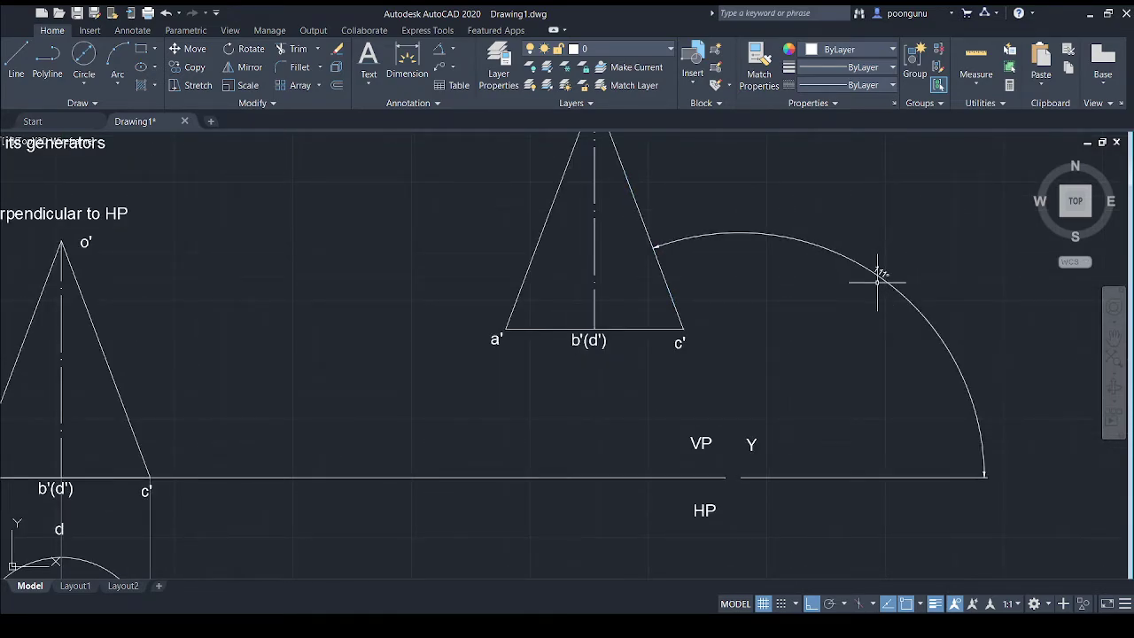
scroll(877, 280, down, 2)
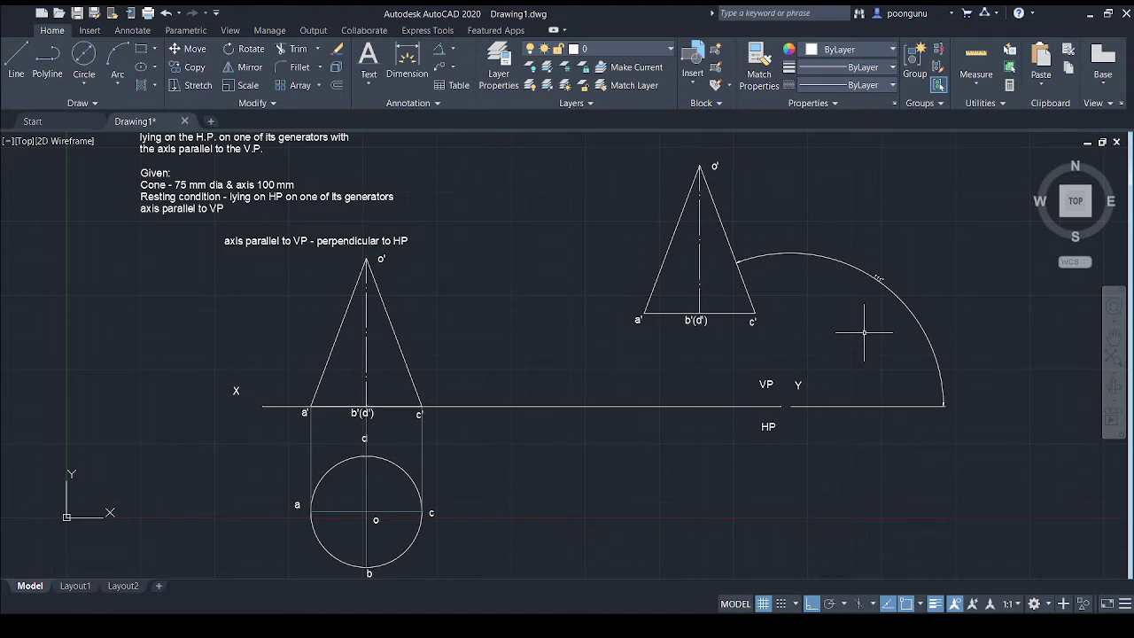
Step: Try to rotate the grouped copy of the front view about its apex o'
click(255, 51)
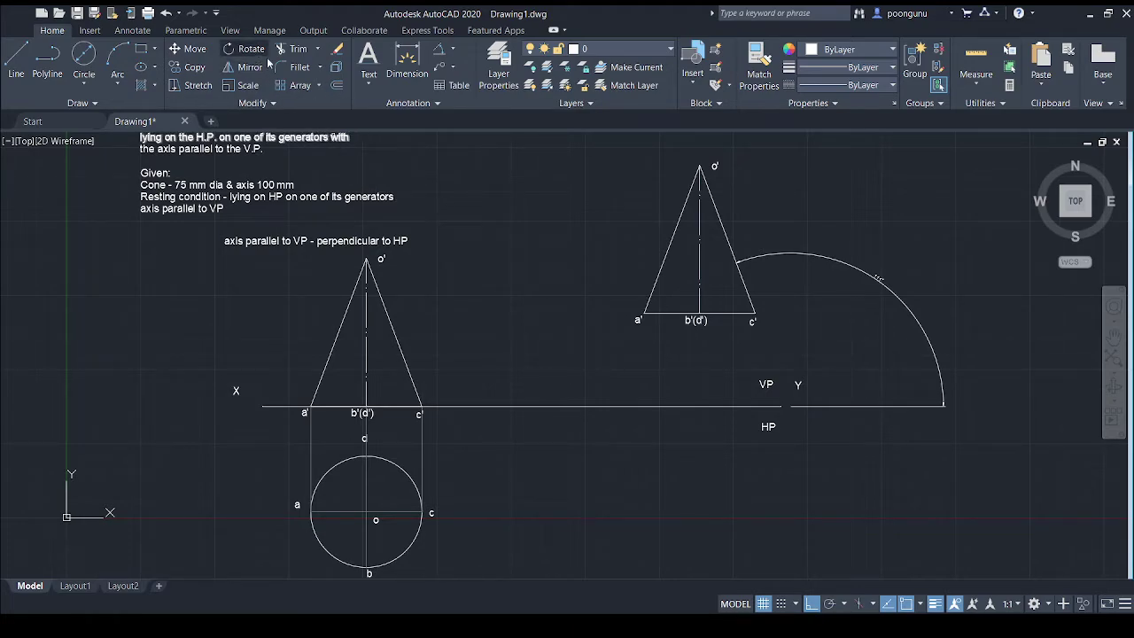
click(718, 220)
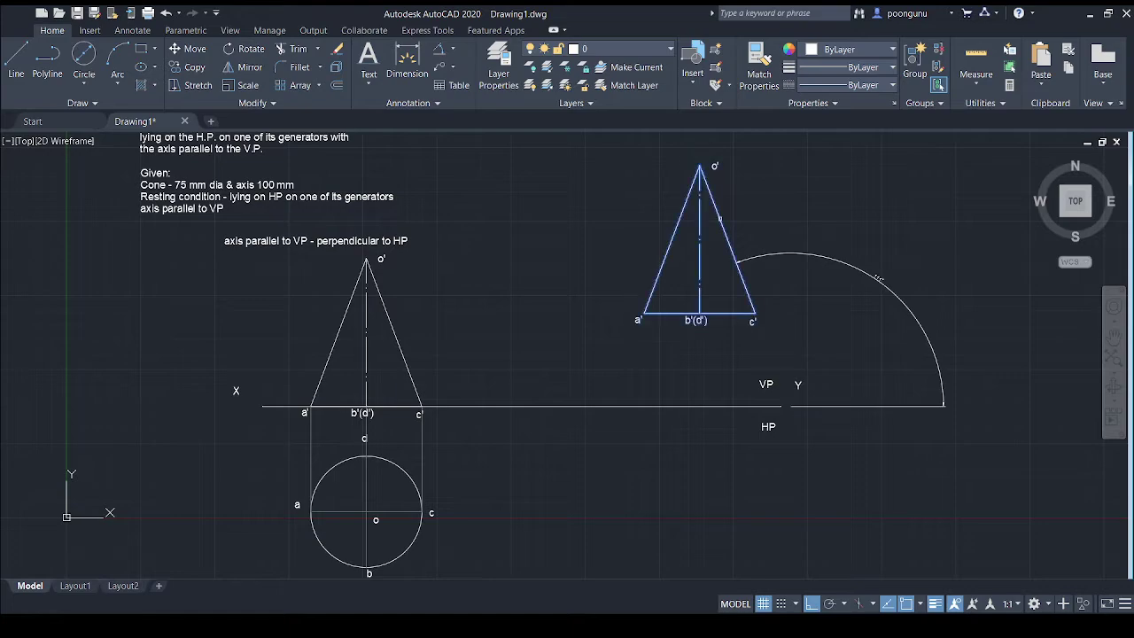
key(Return)
click(700, 166)
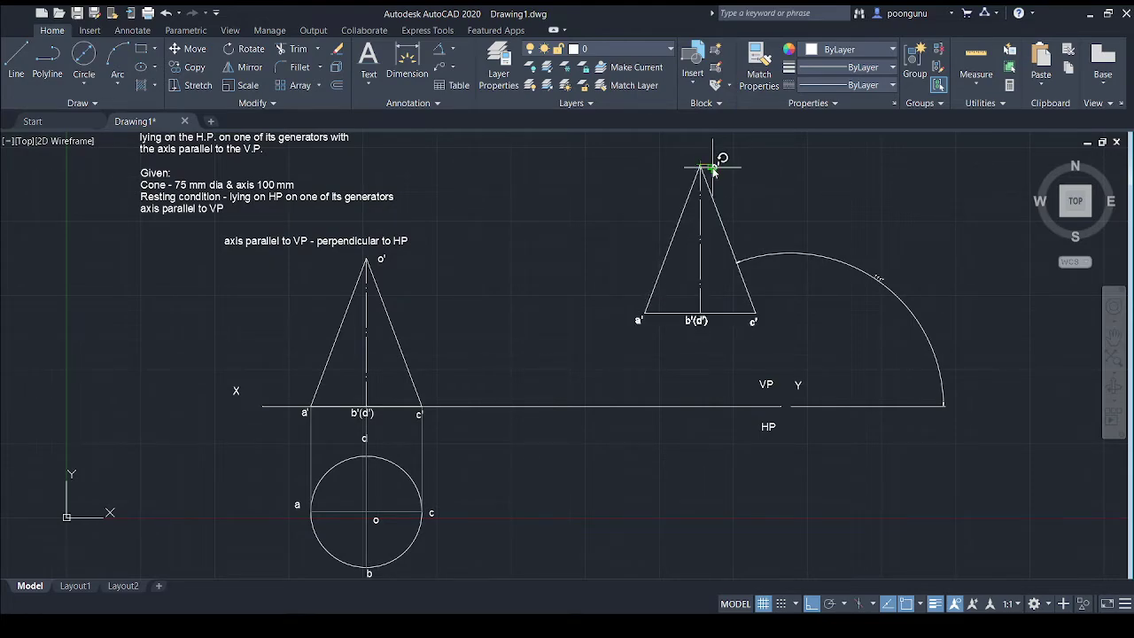
scroll(779, 355, down, 2)
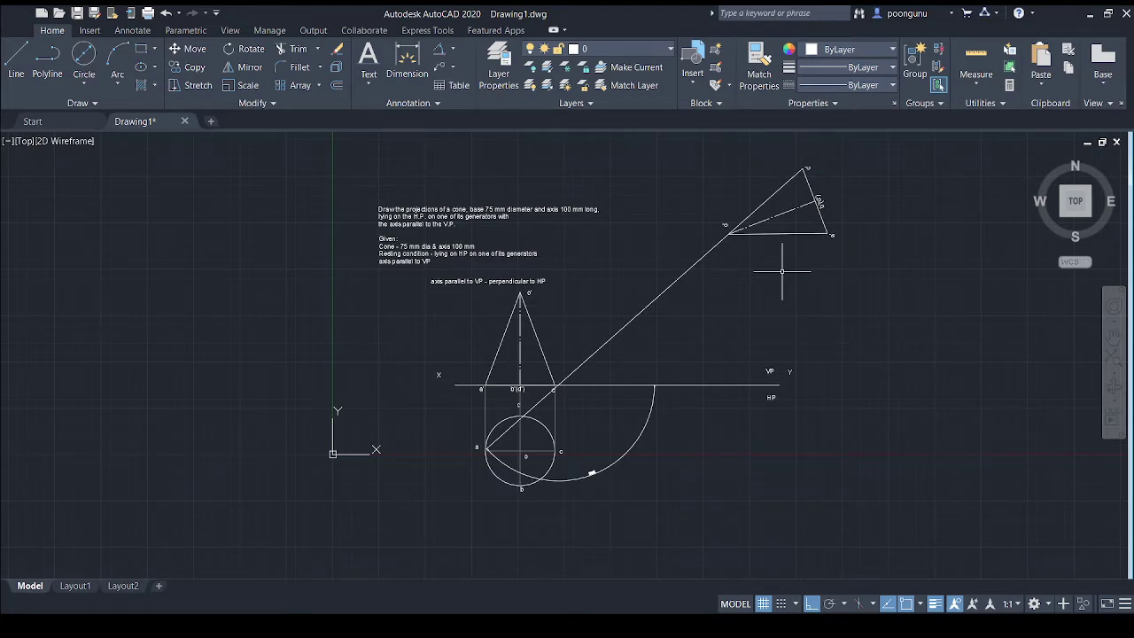
scroll(781, 271, up, 2)
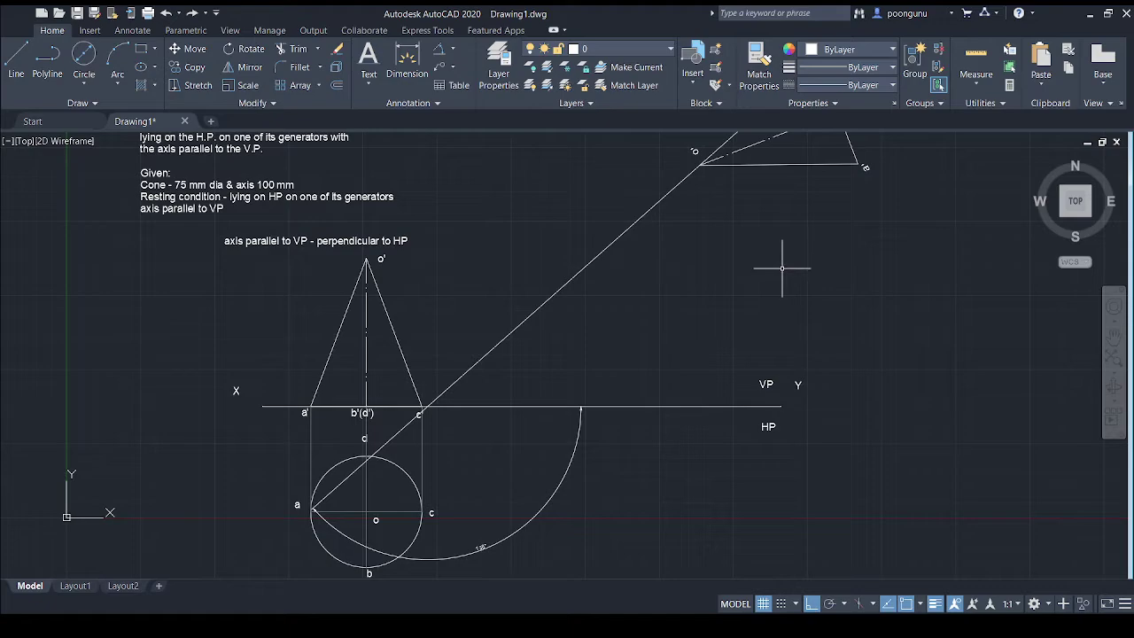
key(Escape)
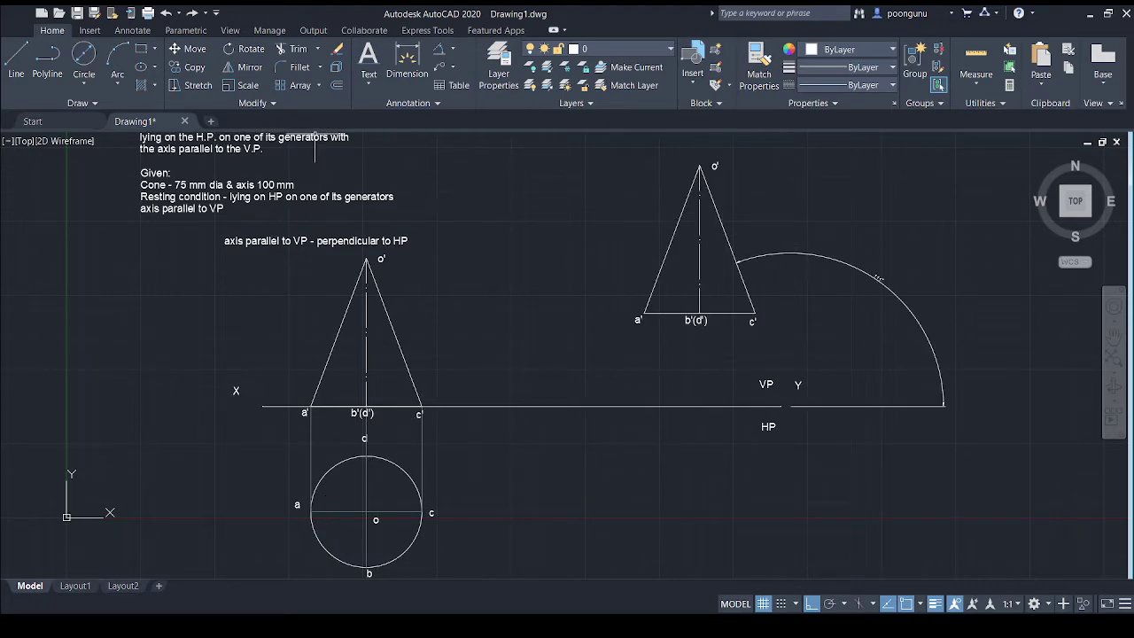
Step: Rotate the copied front view about its apex o' so that generator o'c' lies nearly parallel to the XY line
click(670, 226)
click(257, 67)
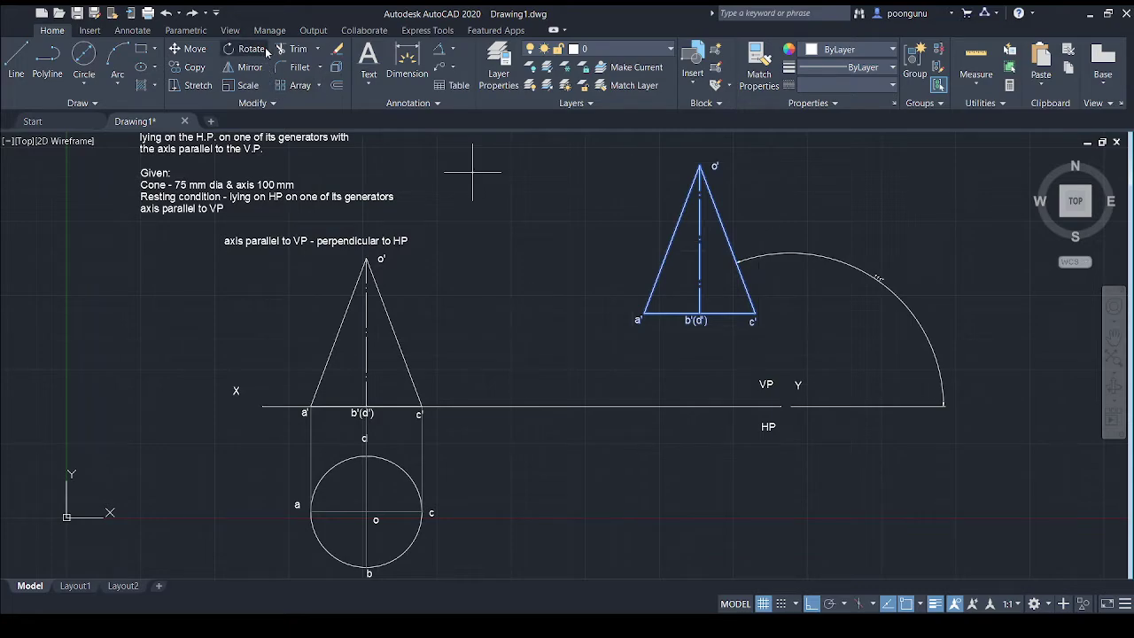
click(700, 164)
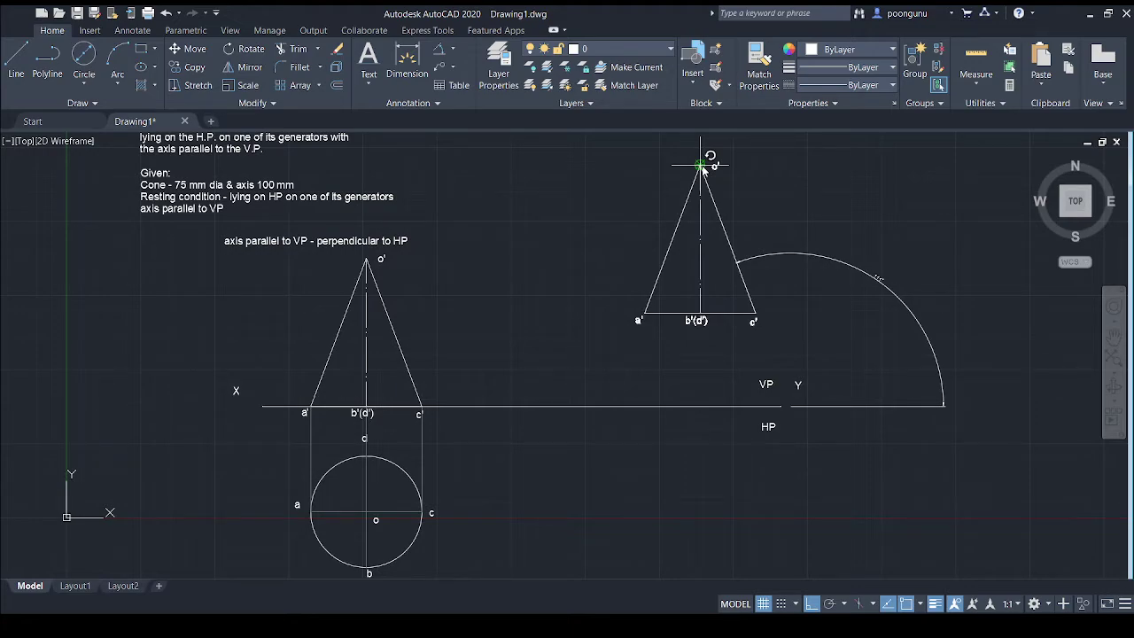
click(700, 165)
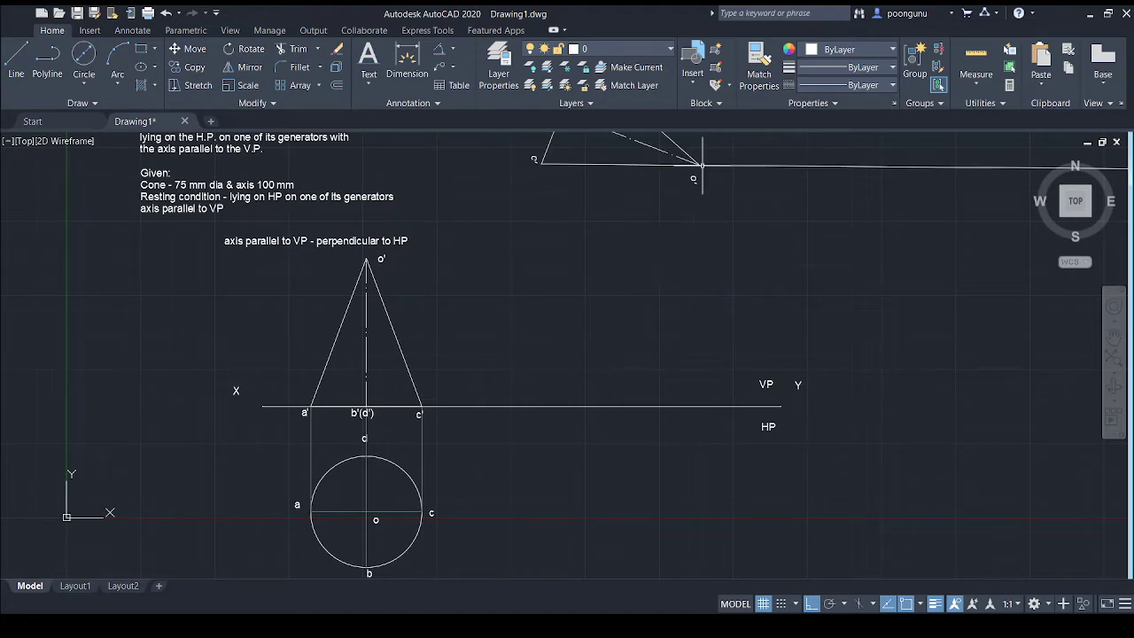
Step: Delete the angular dimension between generator o'c' of the rotated front view and the XY line
scroll(716, 261, down, 2)
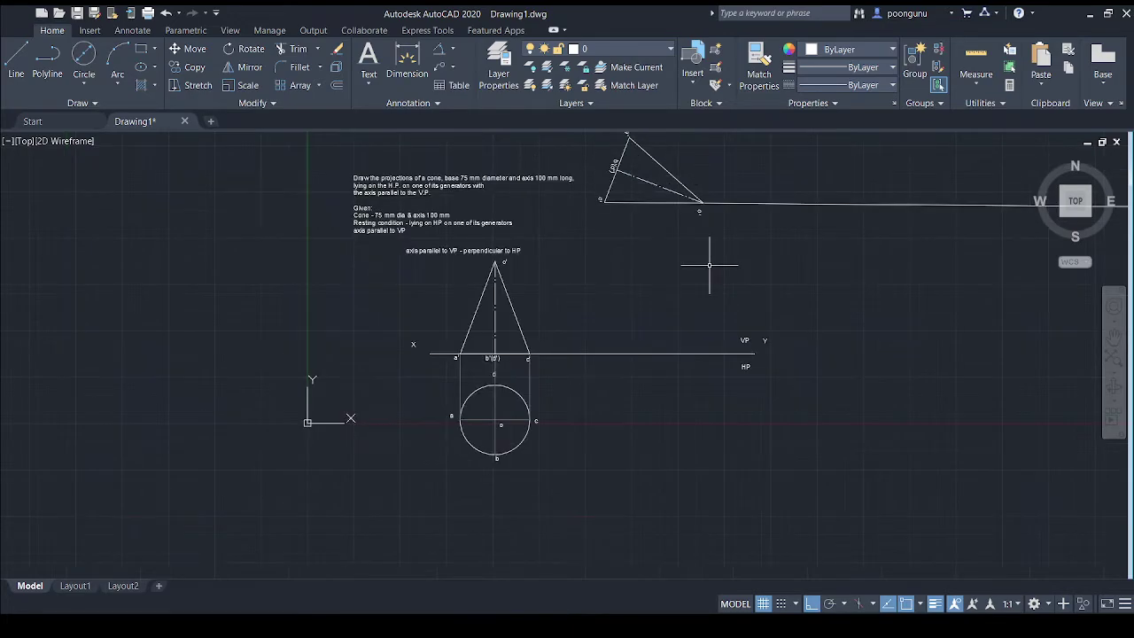
click(747, 196)
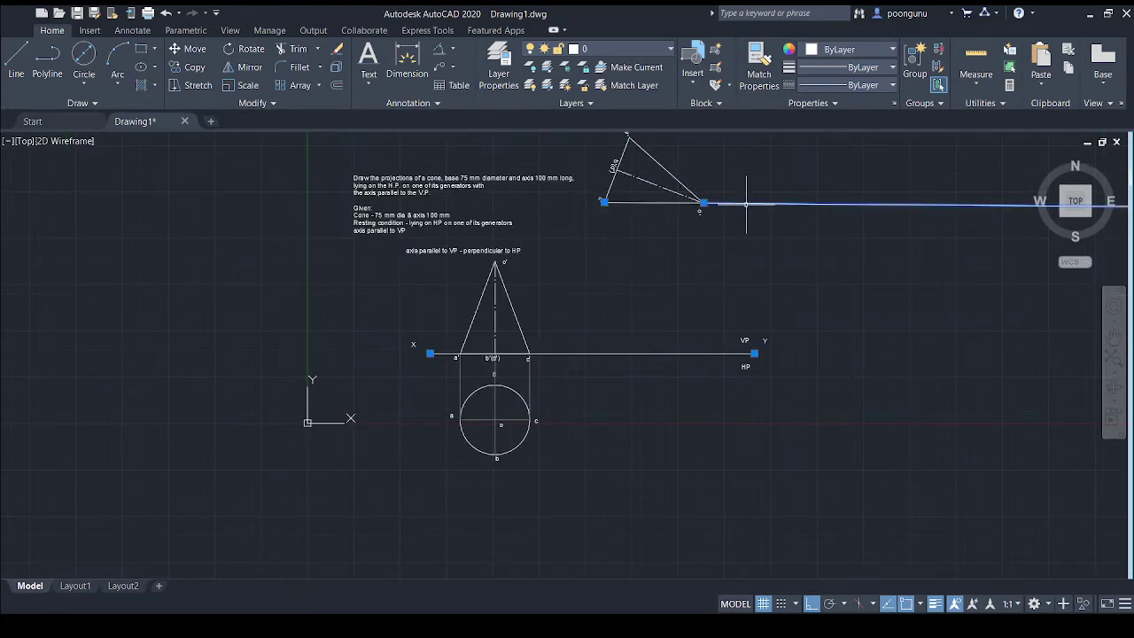
key(Escape)
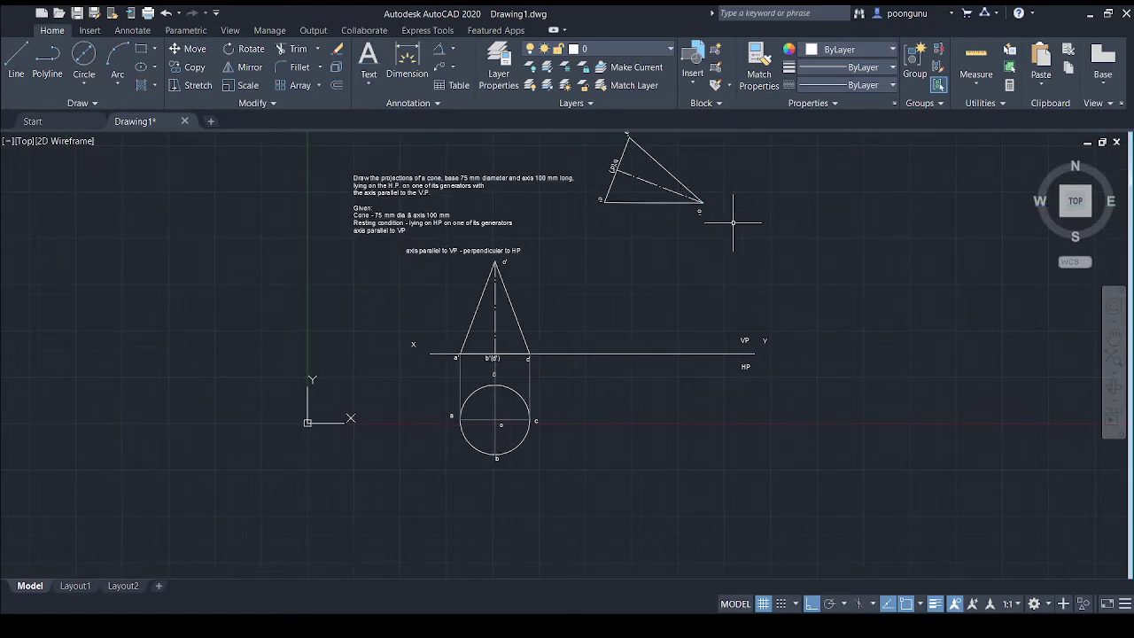
Step: Move the rotated front view by its apex o' onto the XY line, between the first front view and the Y end
scroll(734, 222, up, 2)
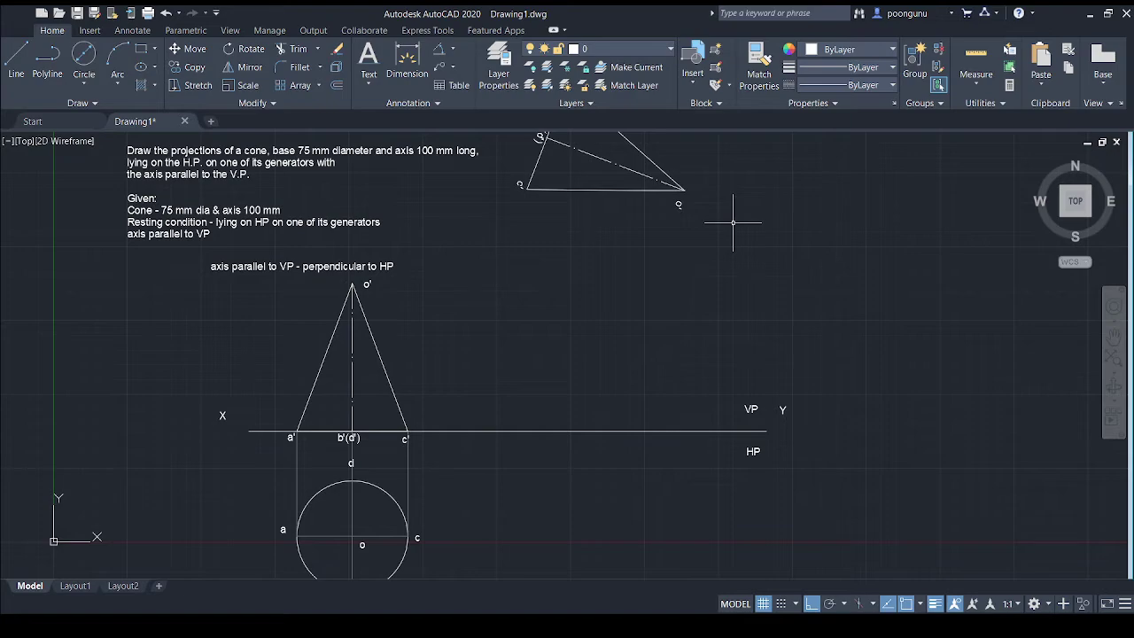
click(680, 186)
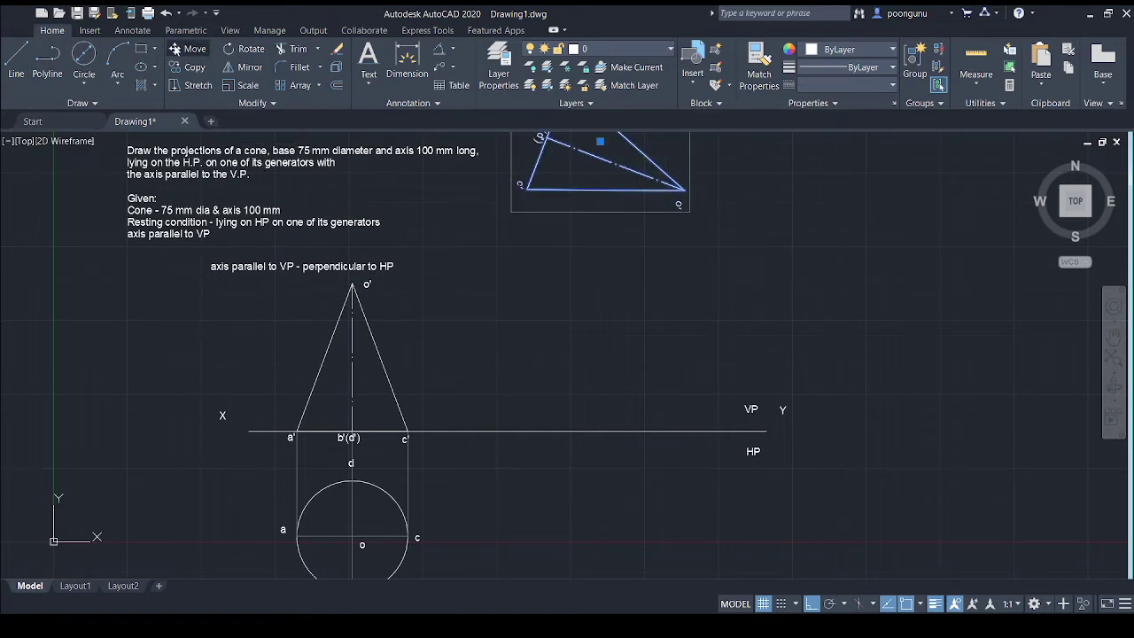
key(Escape)
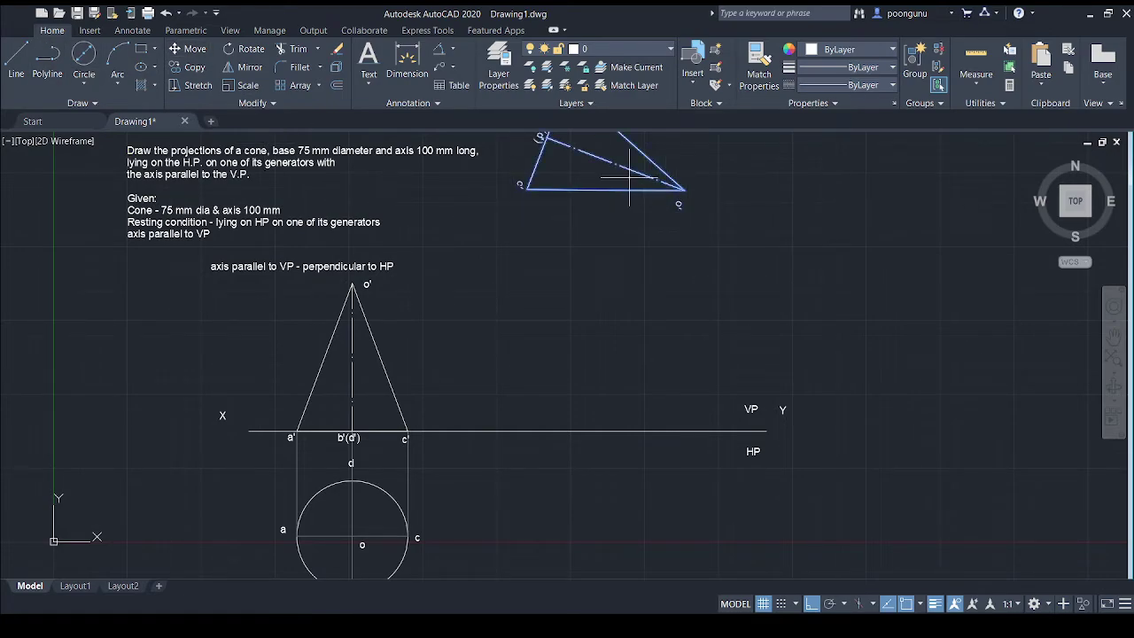
key(Return)
click(685, 188)
scroll(689, 435, up, 5)
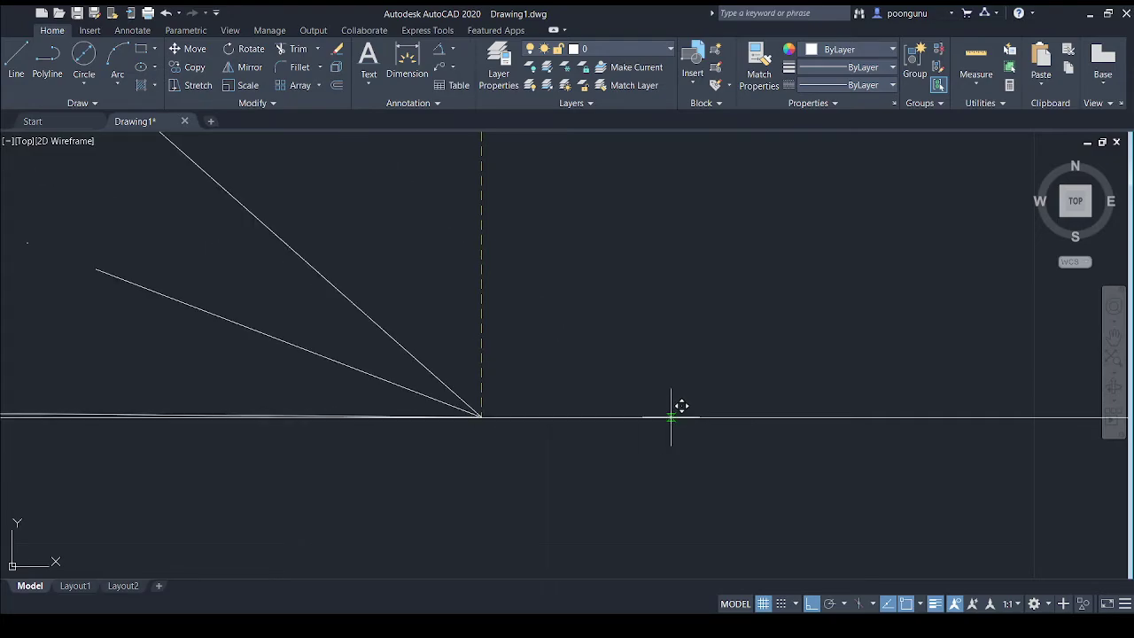
scroll(673, 444, down, 5)
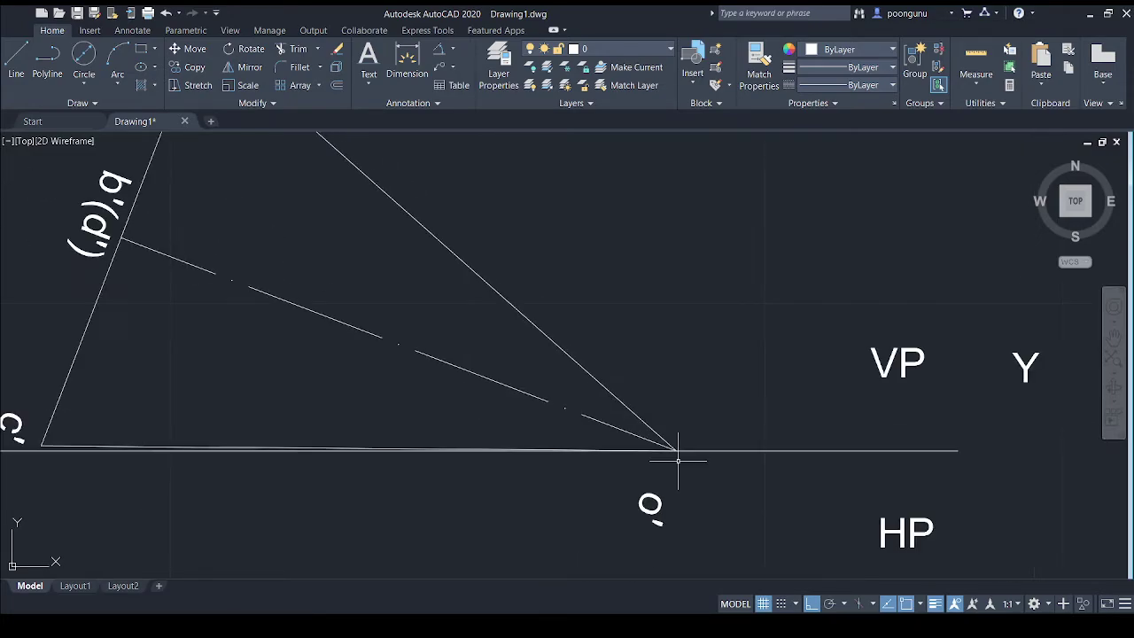
Step: Draw horizontal projector lines from points d, c and b of the top view circle, extending past the Y end of the XY line
middle_drag(451, 484, 505, 354)
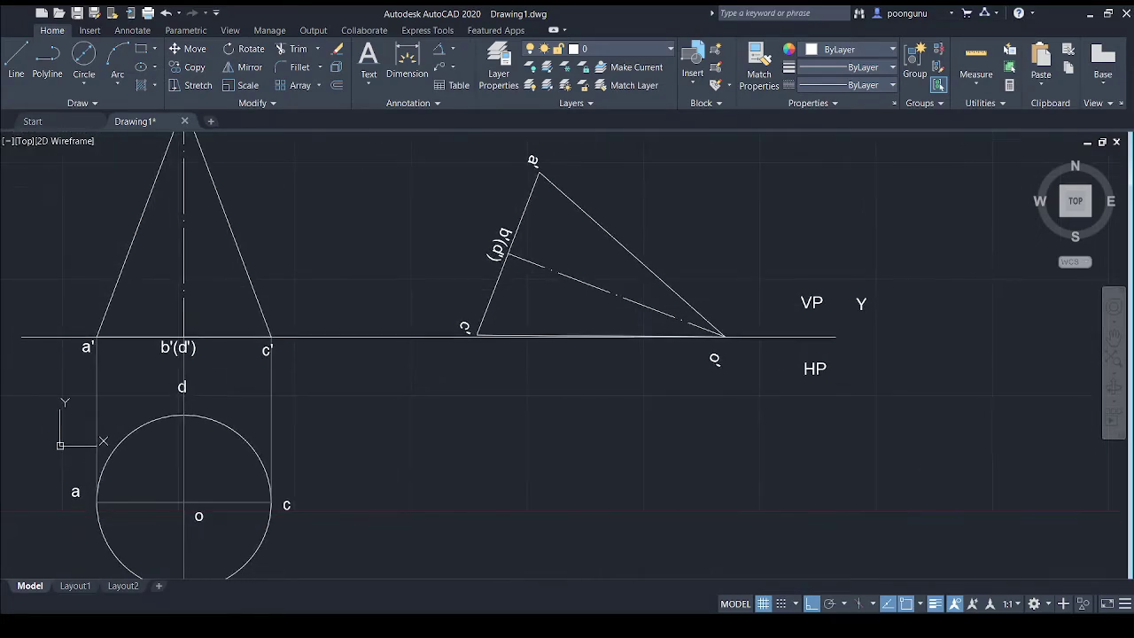
scroll(435, 367, down, 2)
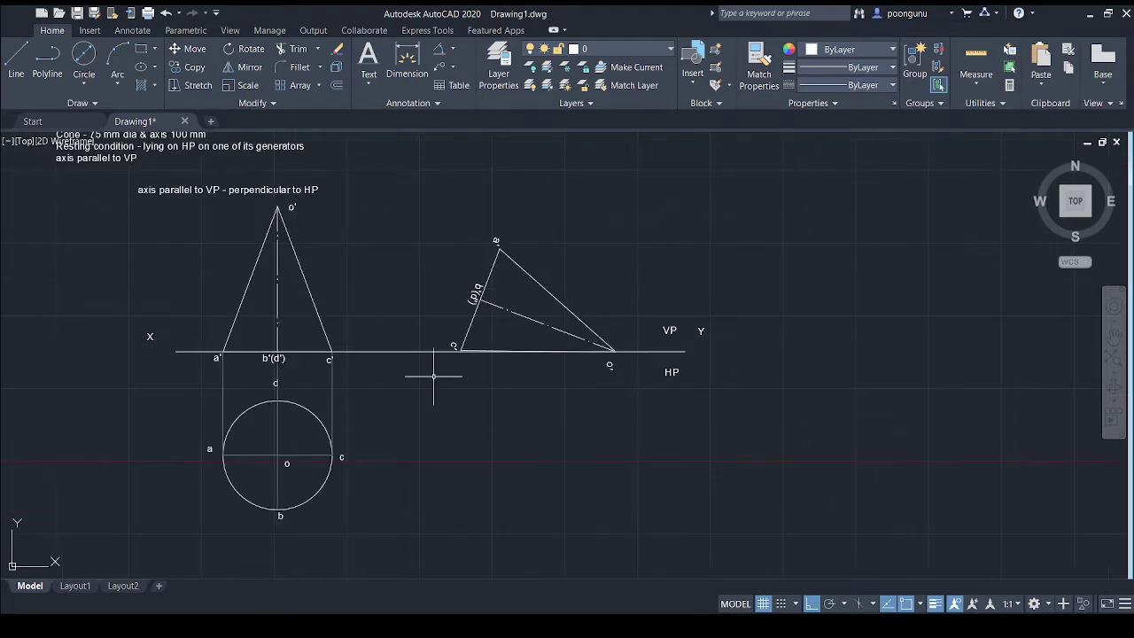
middle_drag(450, 410, 506, 362)
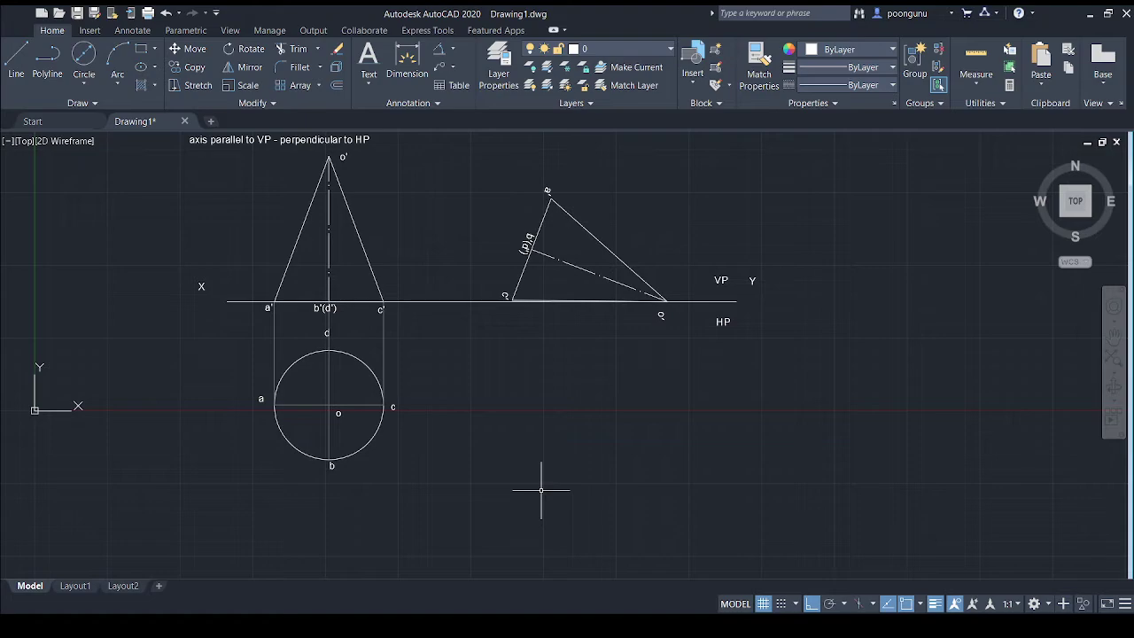
click(24, 85)
click(329, 350)
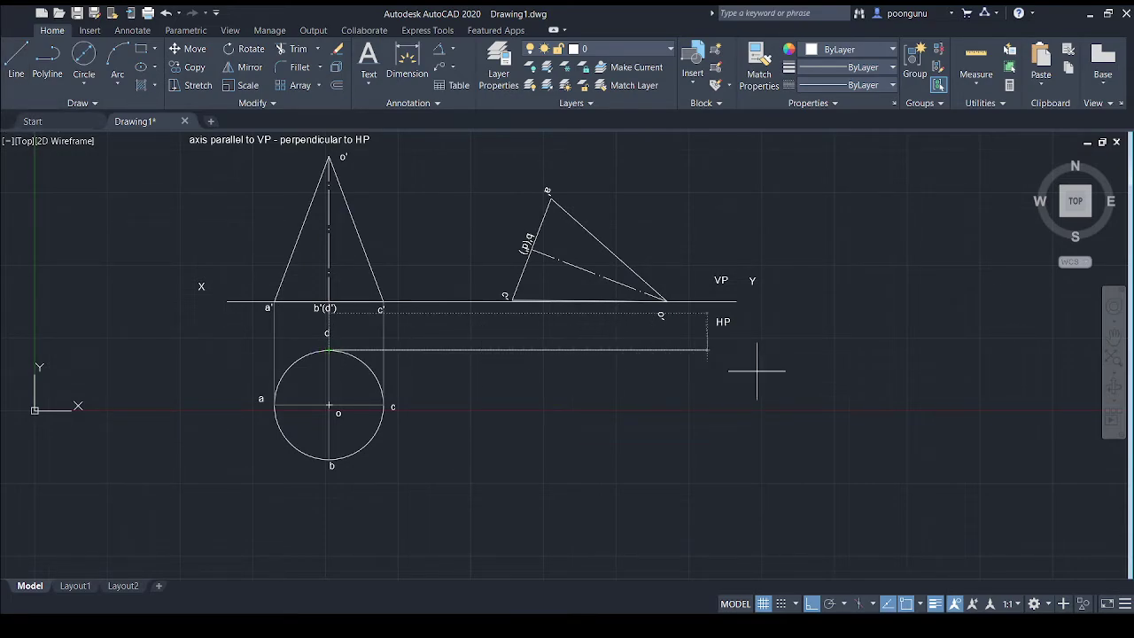
click(799, 379)
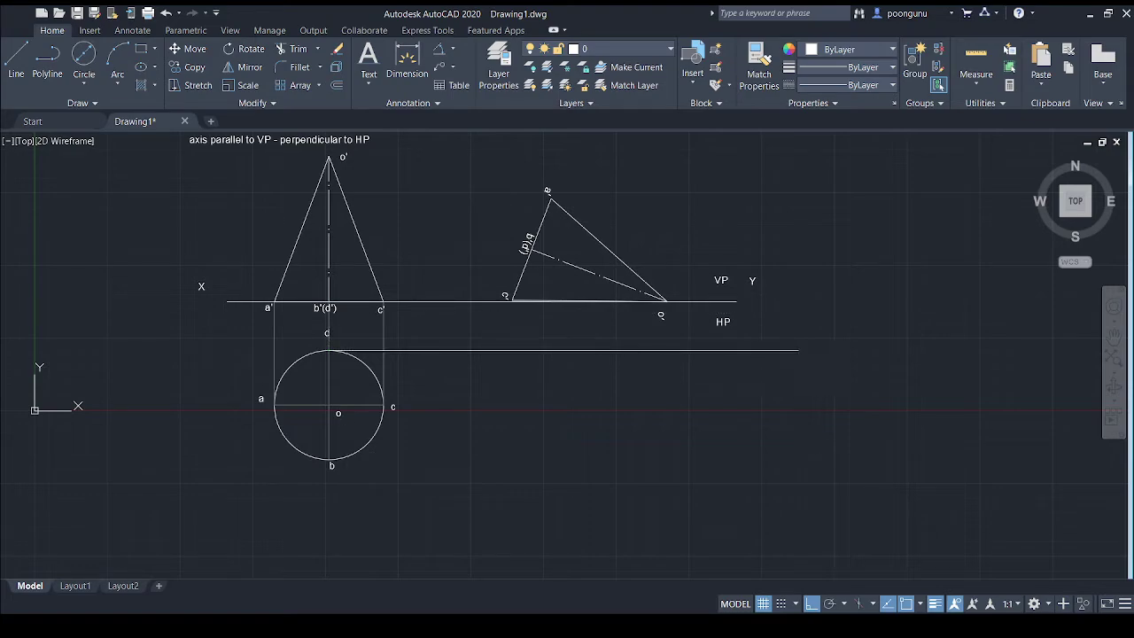
click(413, 409)
click(793, 404)
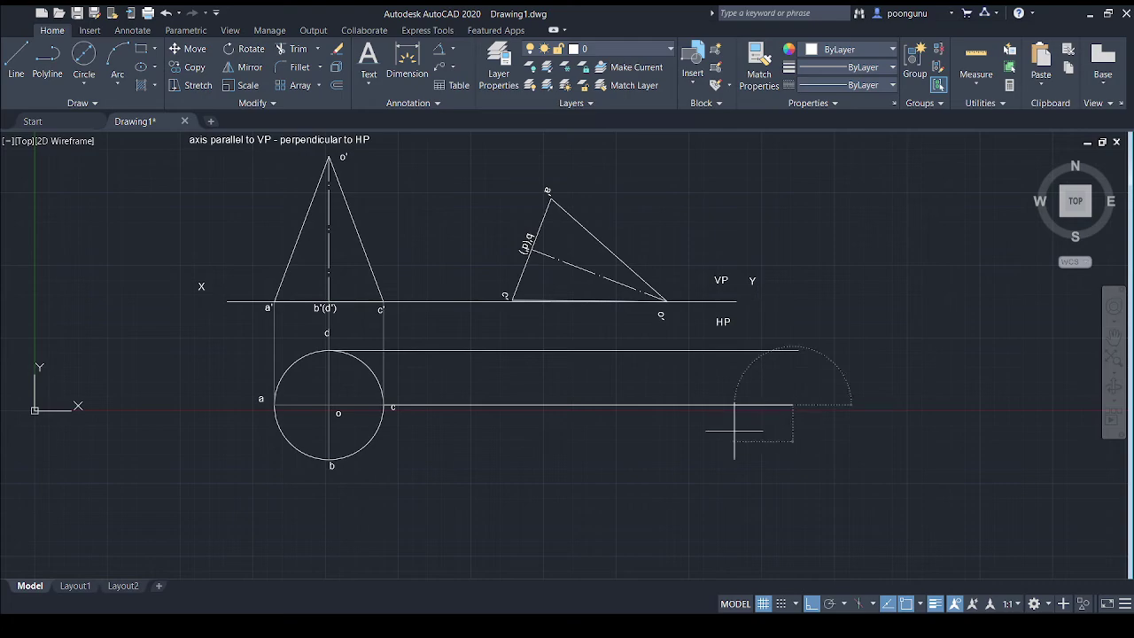
key(Return)
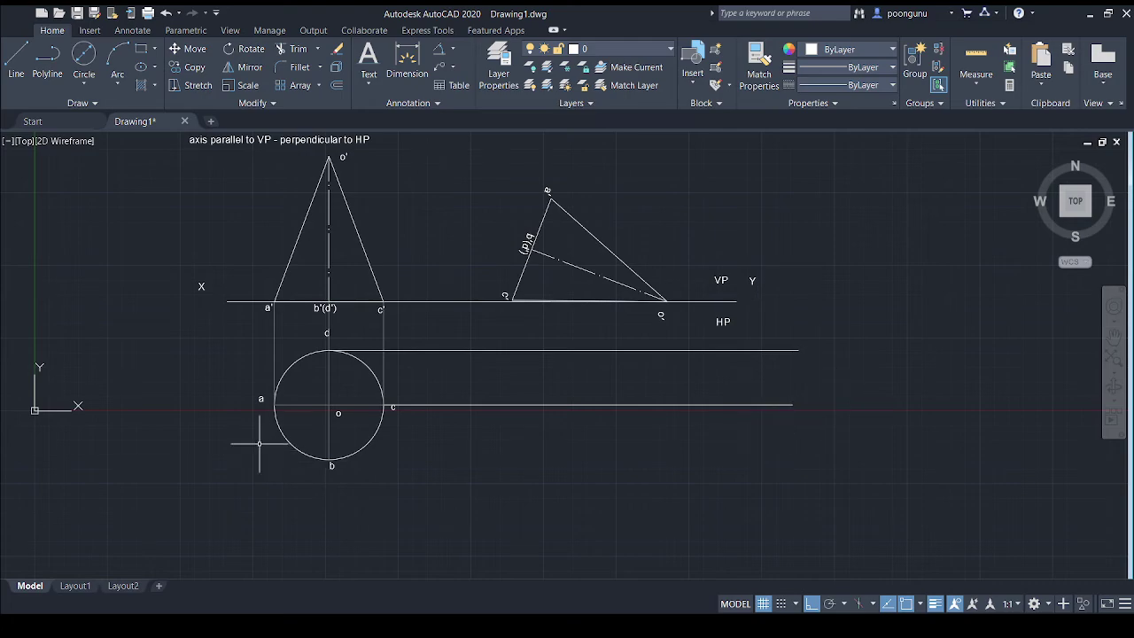
click(328, 458)
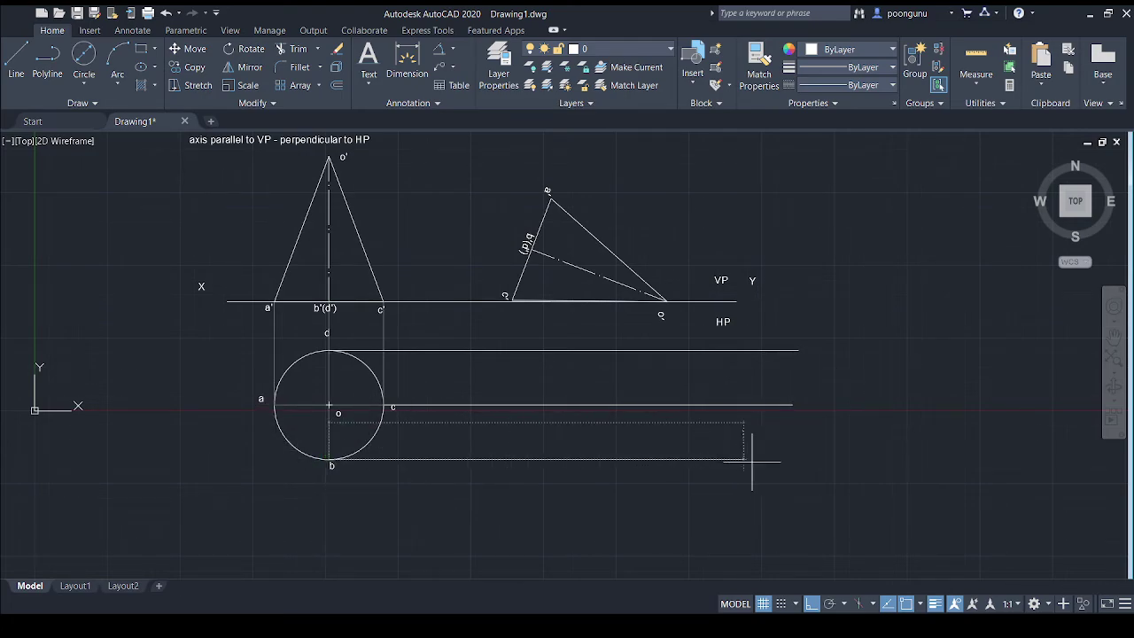
click(787, 459)
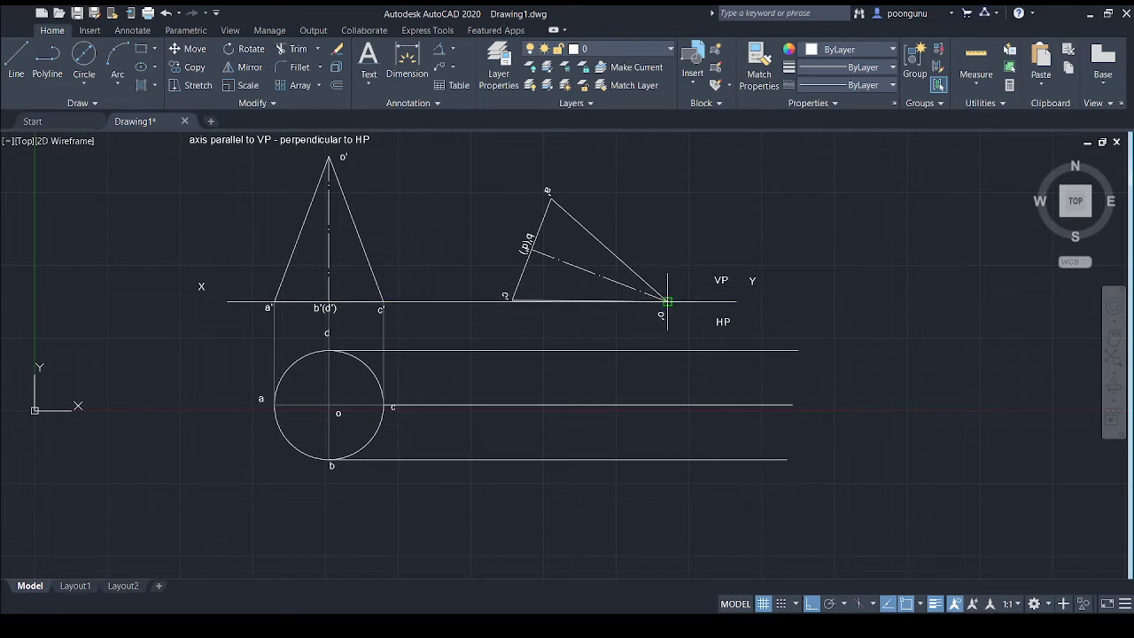
Step: Draw vertical projectors from apex o' and base point c' of the tilted front view down past the lowest horizontal projector
click(667, 301)
click(667, 521)
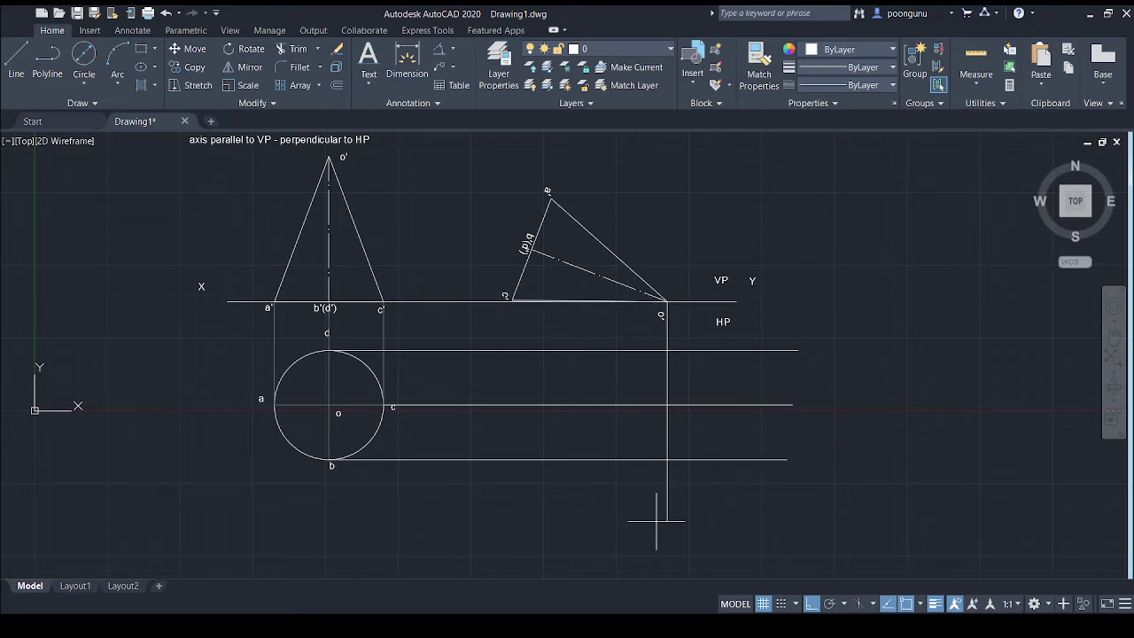
click(511, 302)
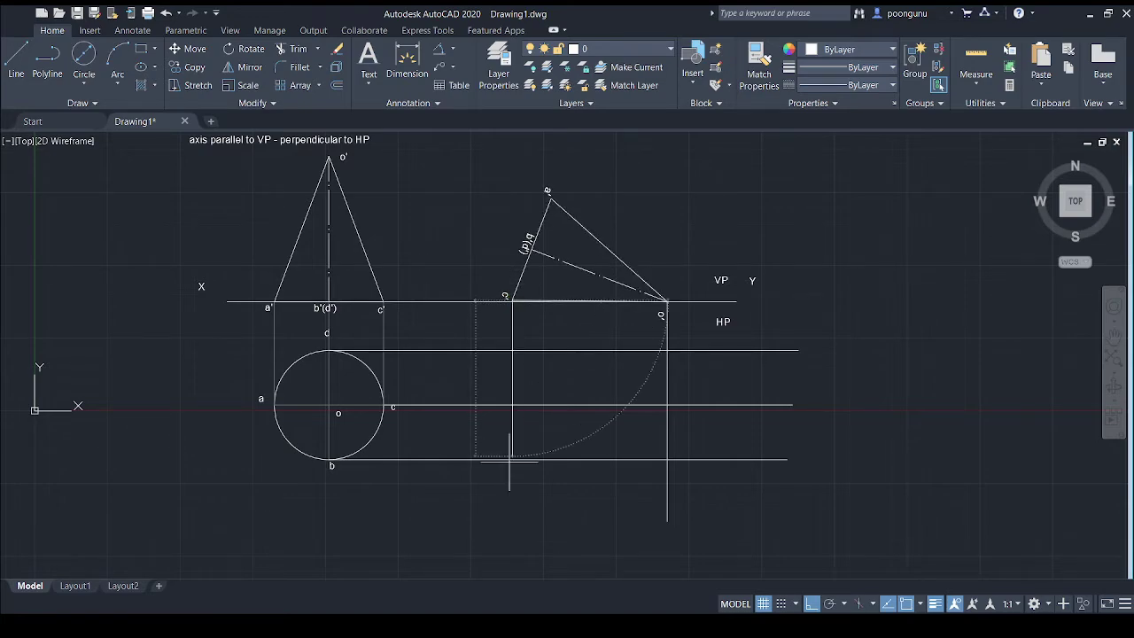
click(498, 528)
key(Escape)
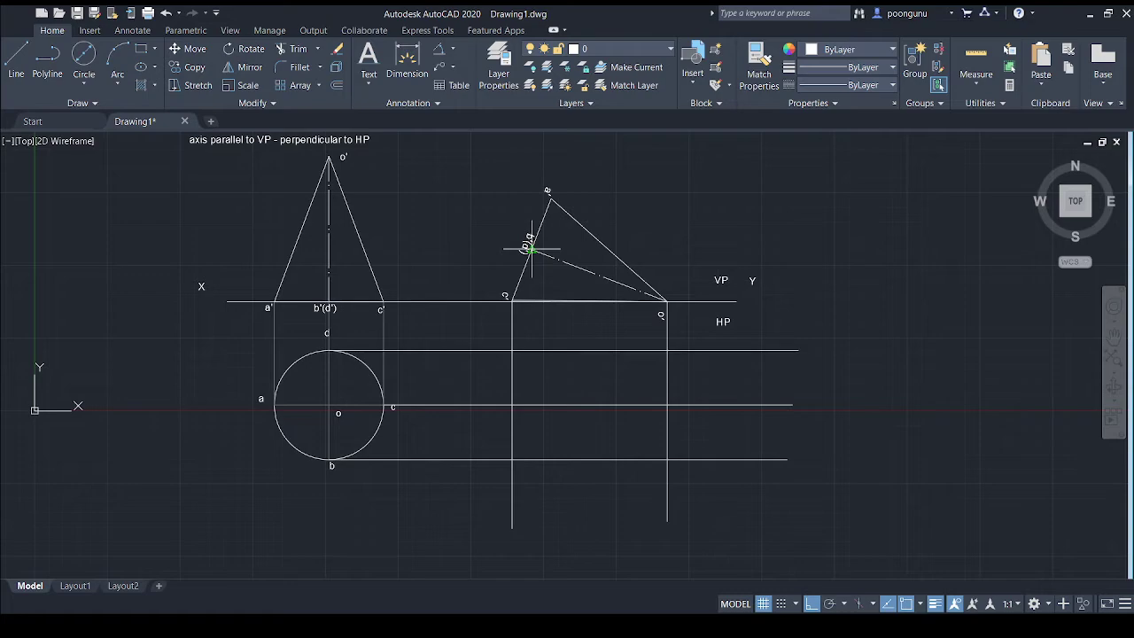
Step: Draw vertical projectors from base points b'(d') and a' of the tilted front view down past the lowest horizontal projector
click(530, 249)
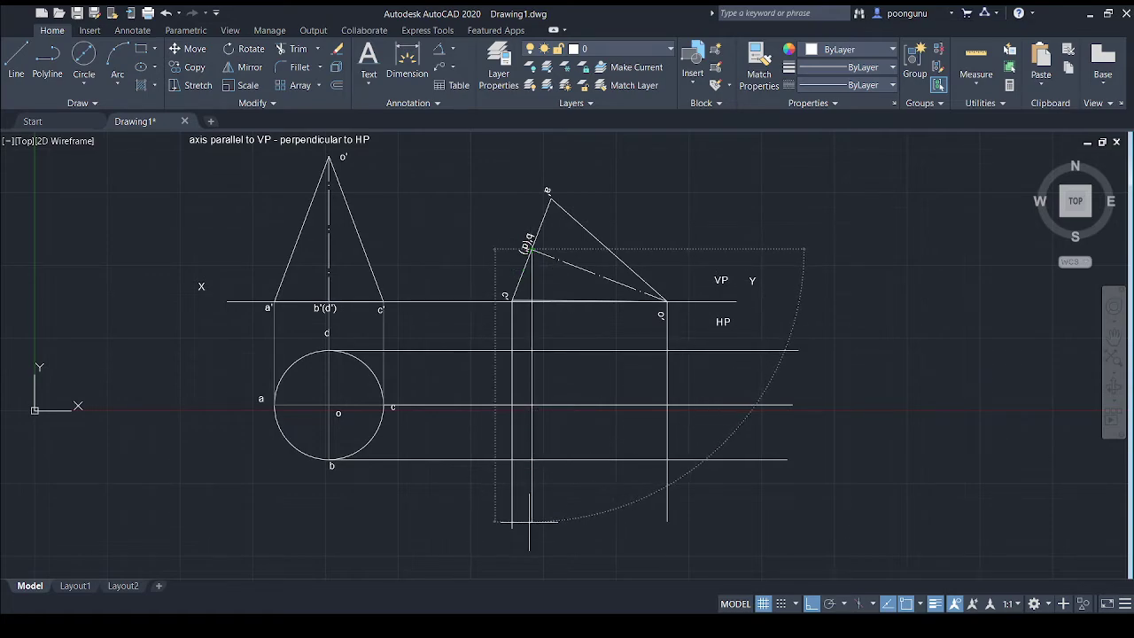
click(530, 528)
key(Escape)
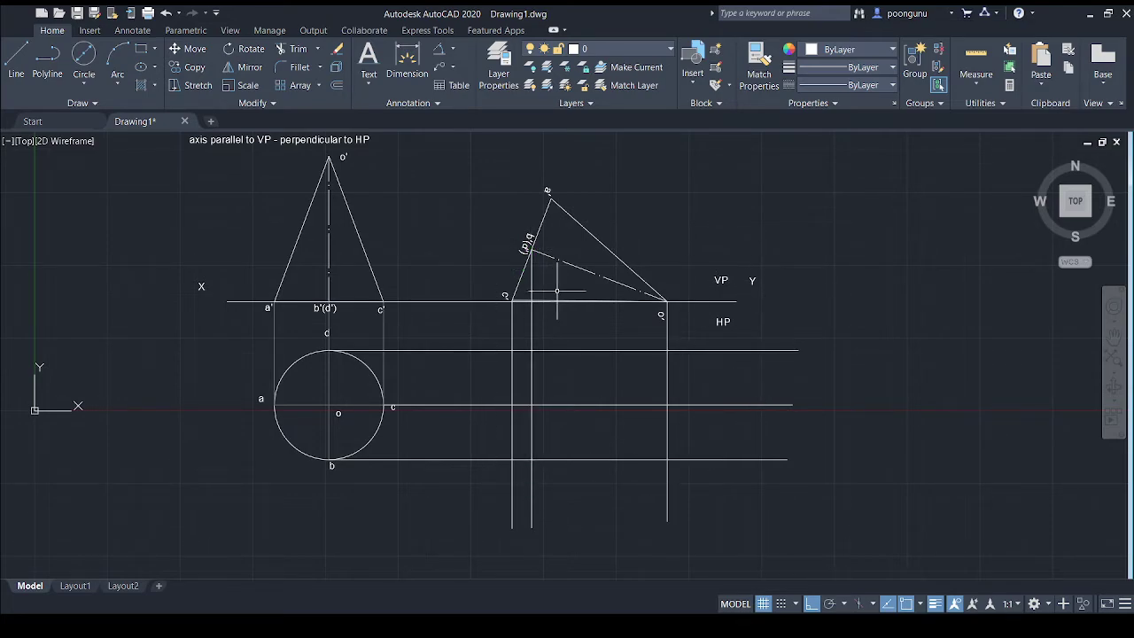
click(551, 199)
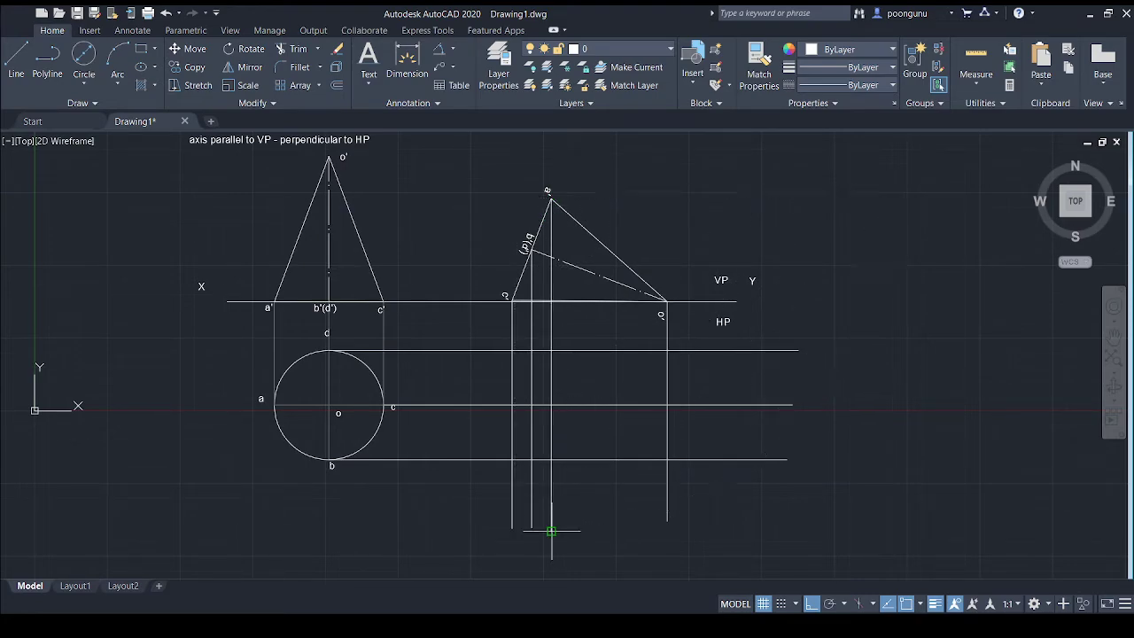
click(551, 529)
key(Escape)
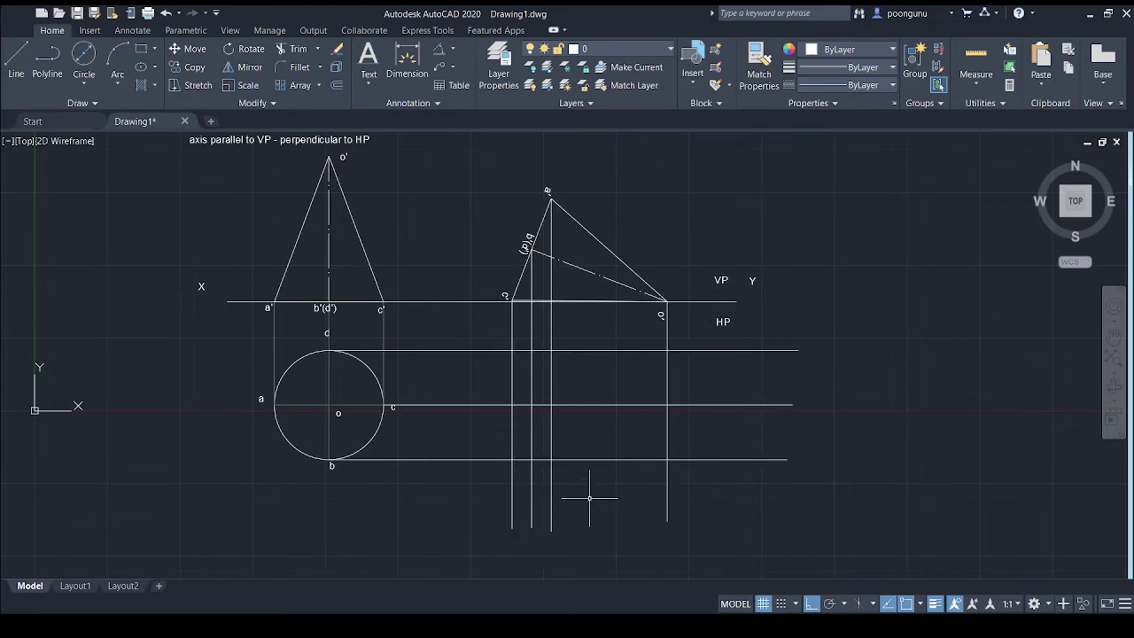
click(667, 331)
click(715, 405)
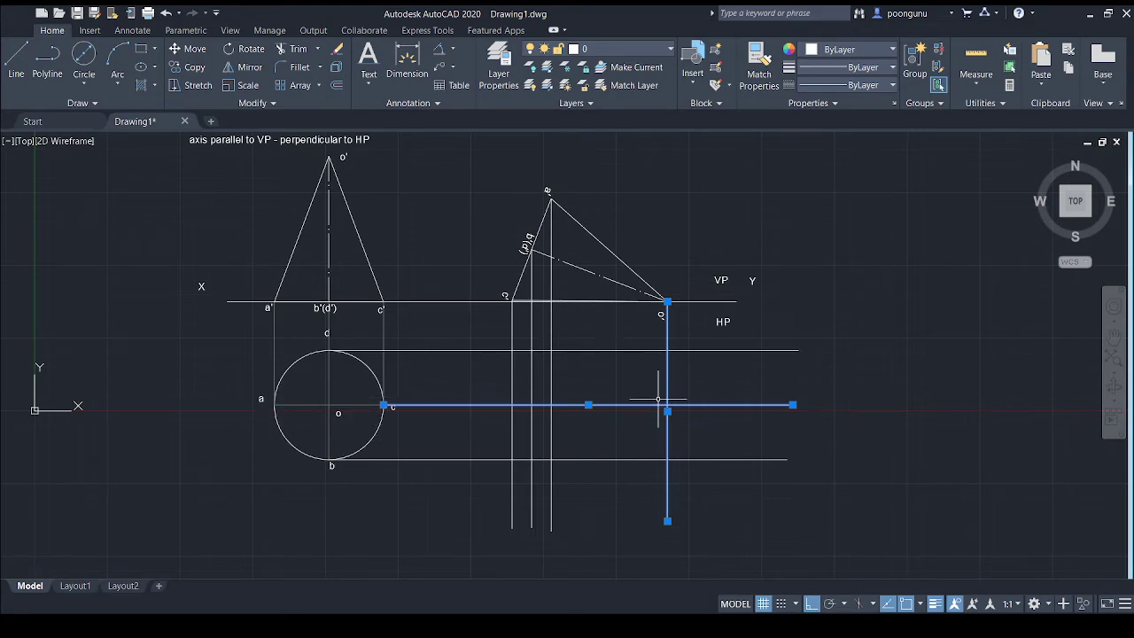
key(Escape)
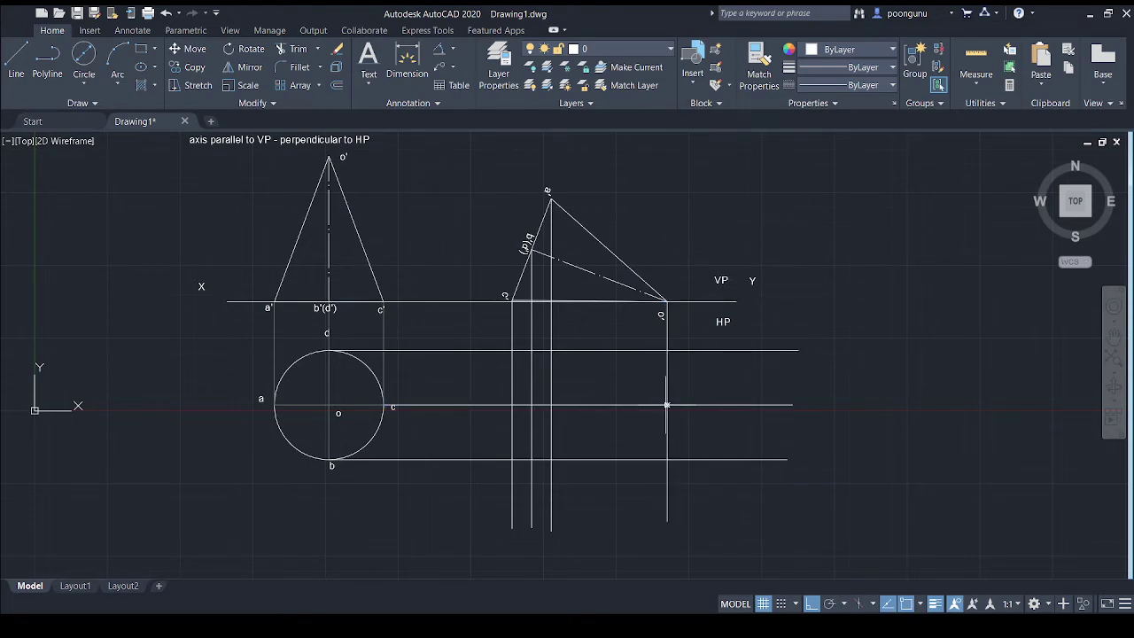
Step: Mark the projector intersections for the tilted cone's top view with points and label them a1, b1, c1, d1 and o1
click(532, 459)
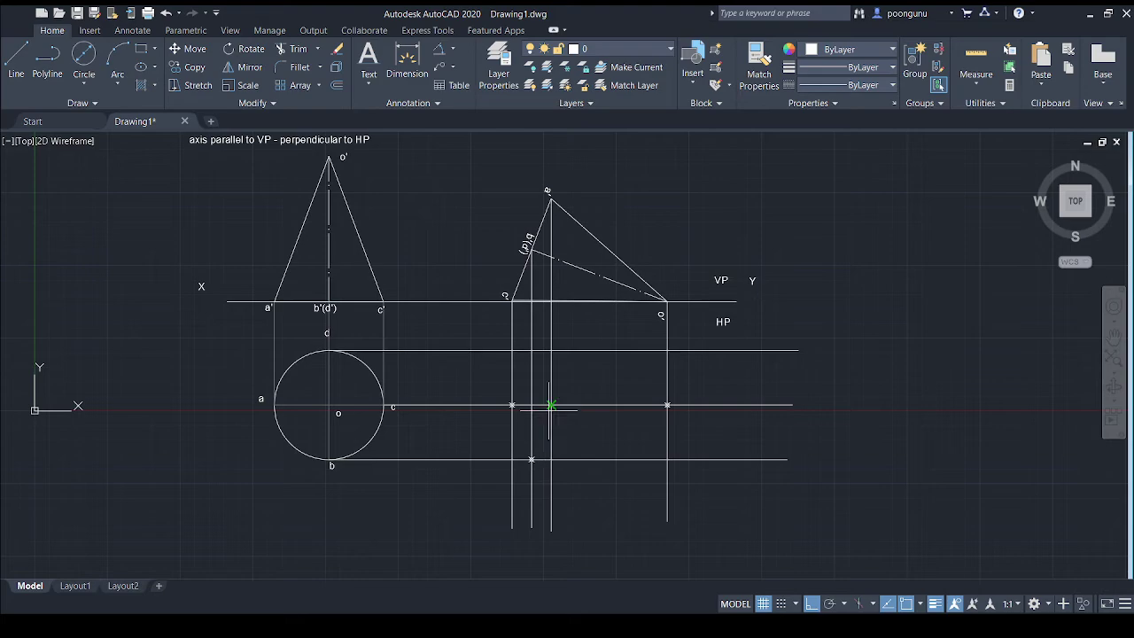
click(531, 351)
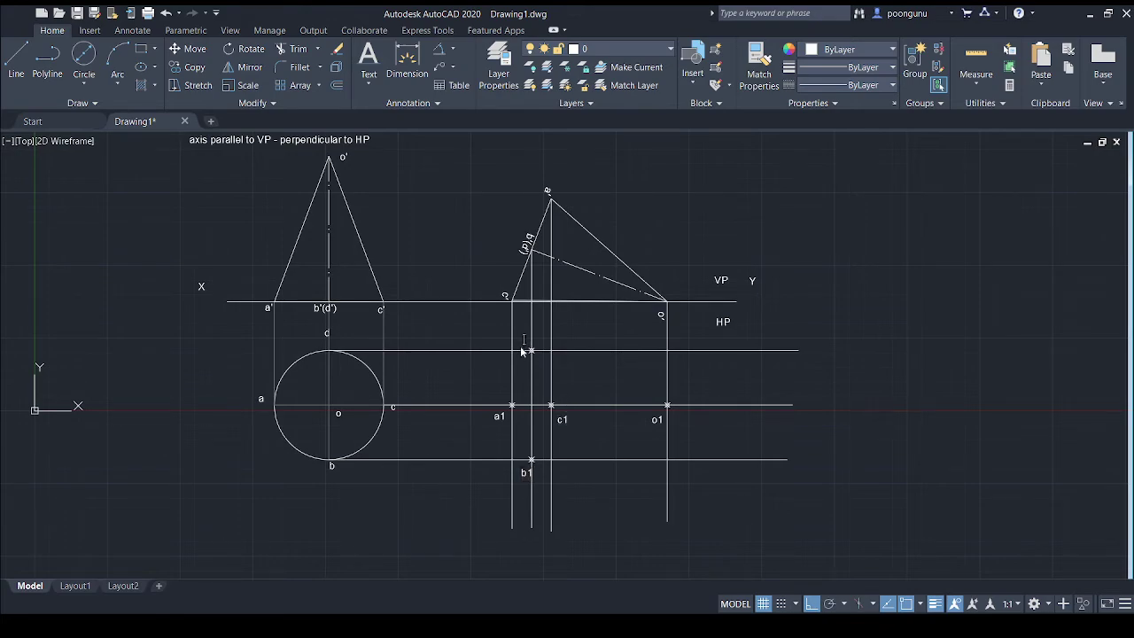
click(937, 436)
key(Escape)
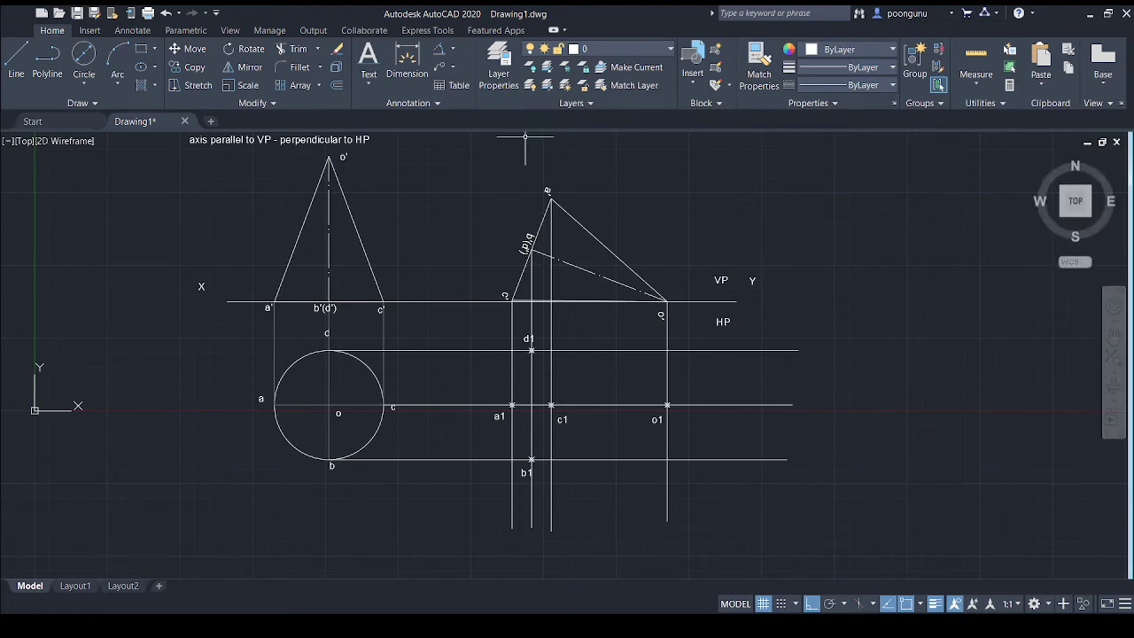
Step: Draw the base ellipse in the second top view, centred between b1 and d1, passing through d1 and c1
mouse_move(526, 159)
middle_down()
mouse_move(531, 147)
mouse_move(527, 158)
middle_up()
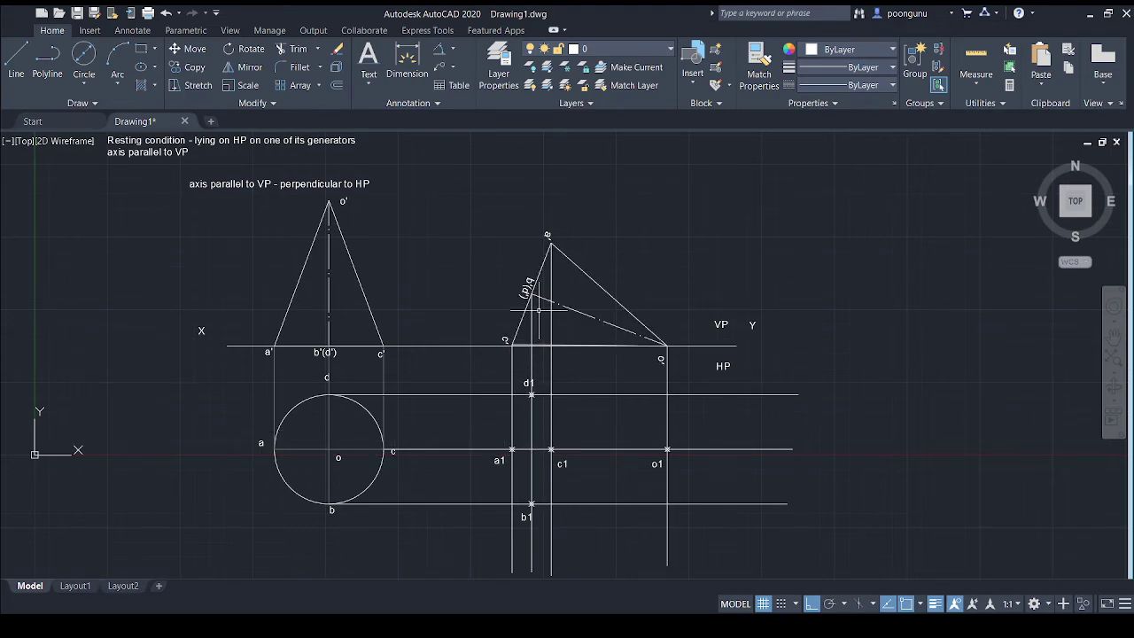
middle_drag(779, 467, 773, 426)
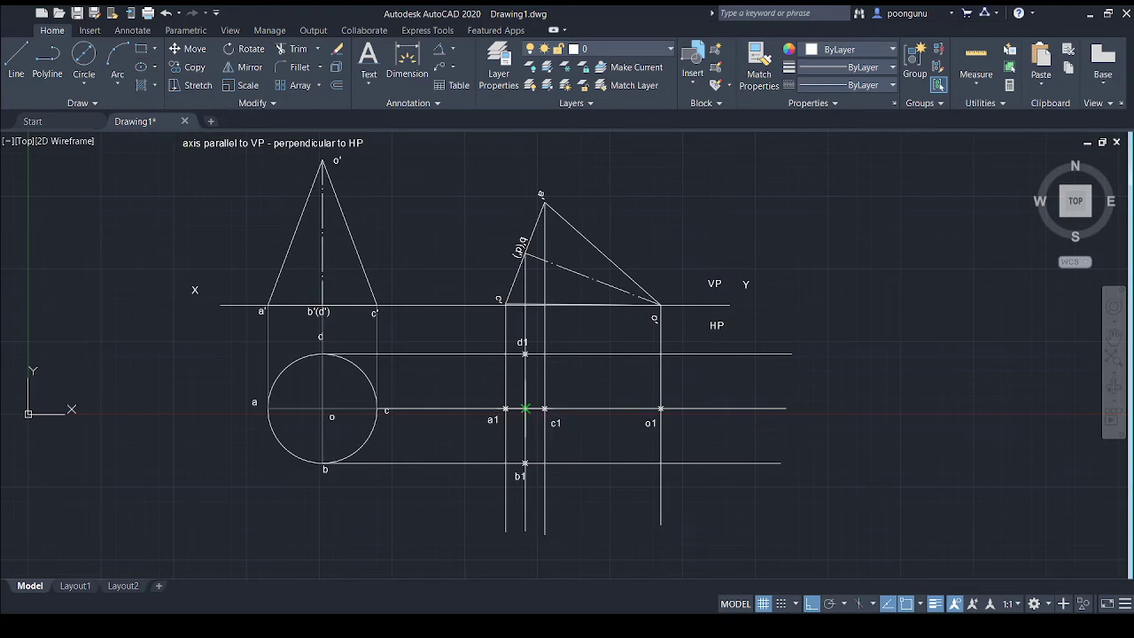
click(525, 409)
click(525, 353)
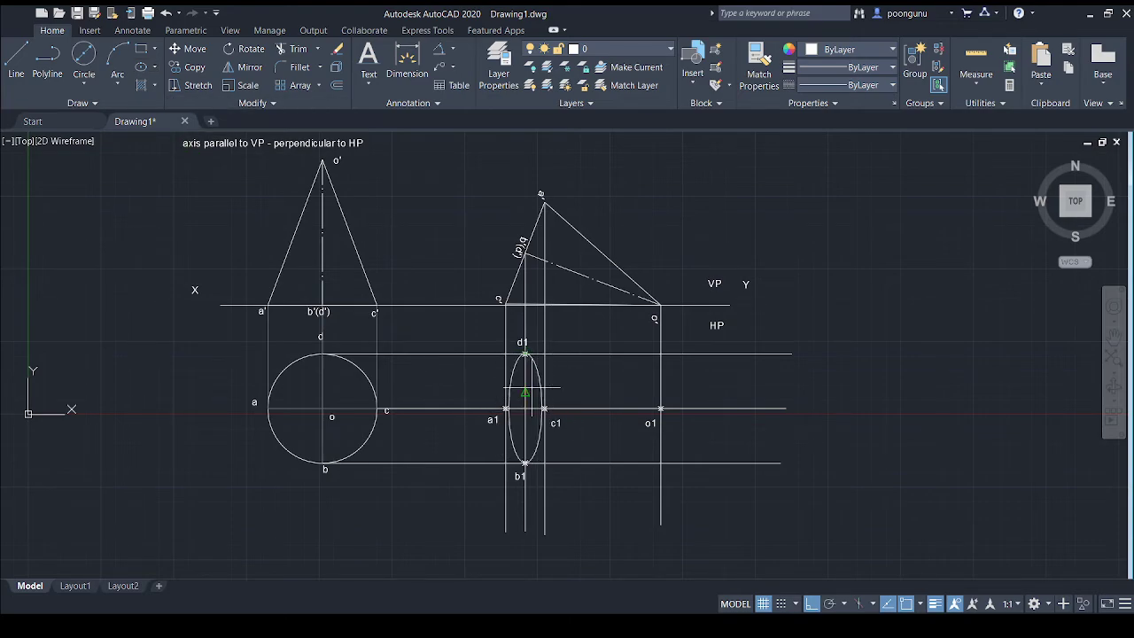
click(544, 408)
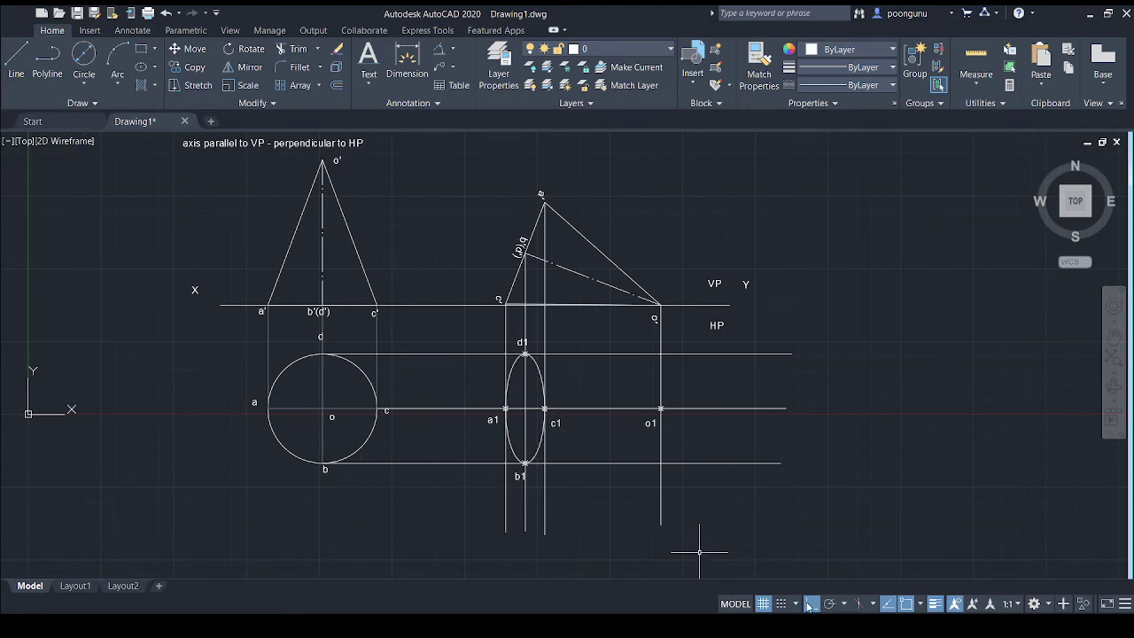
Step: Draw connected lines from d1 to apex o1 and from o1 to b1, with ortho mode off
click(23, 71)
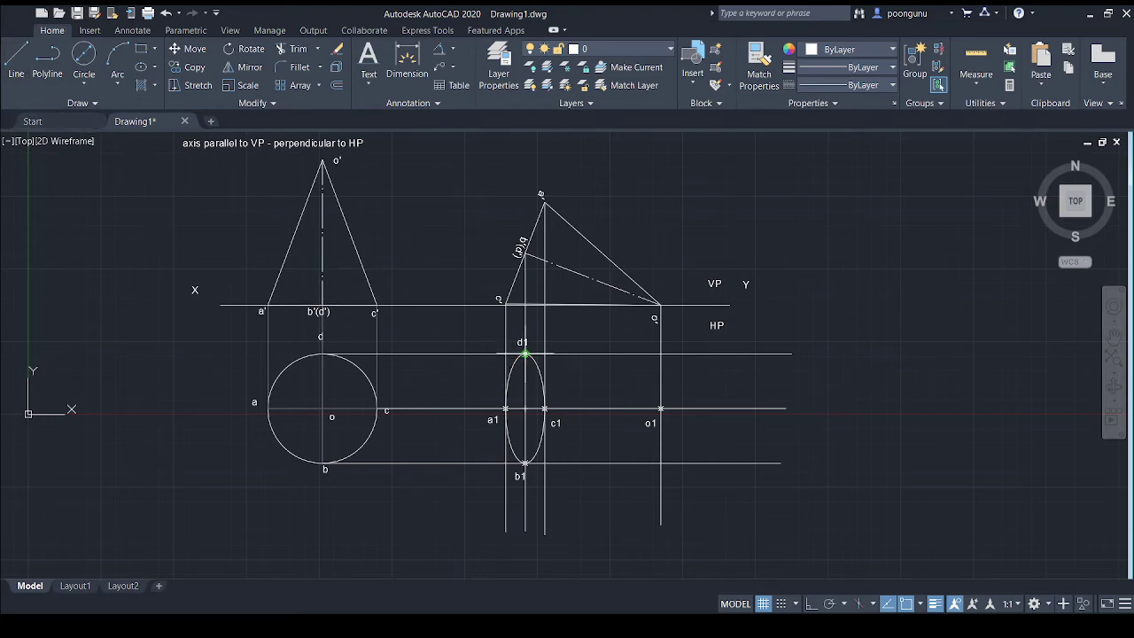
click(525, 353)
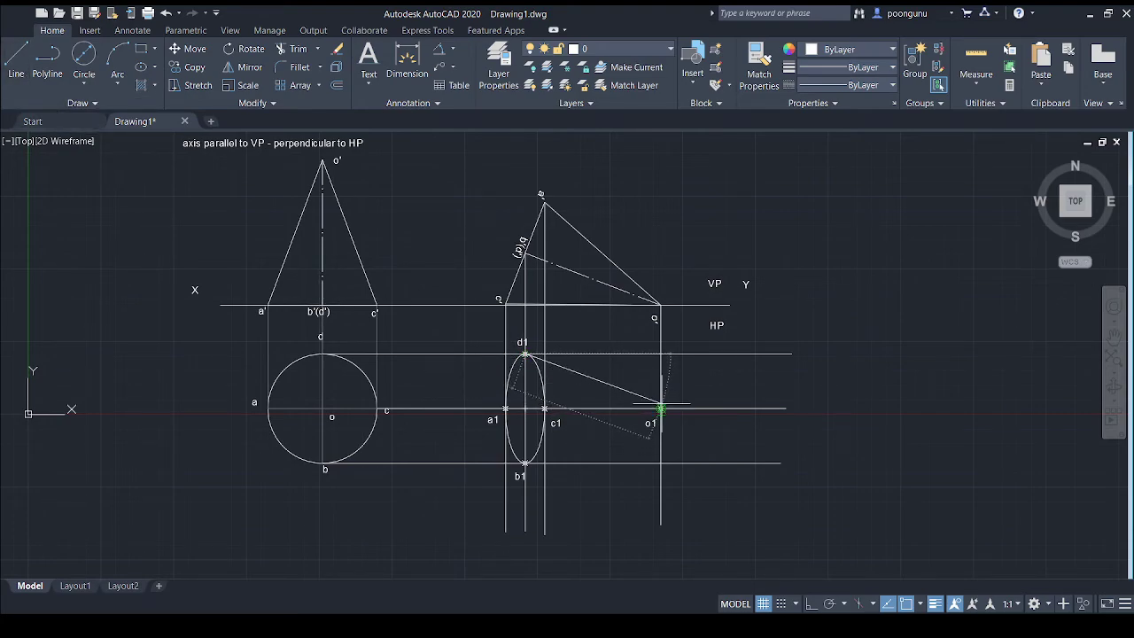
click(660, 409)
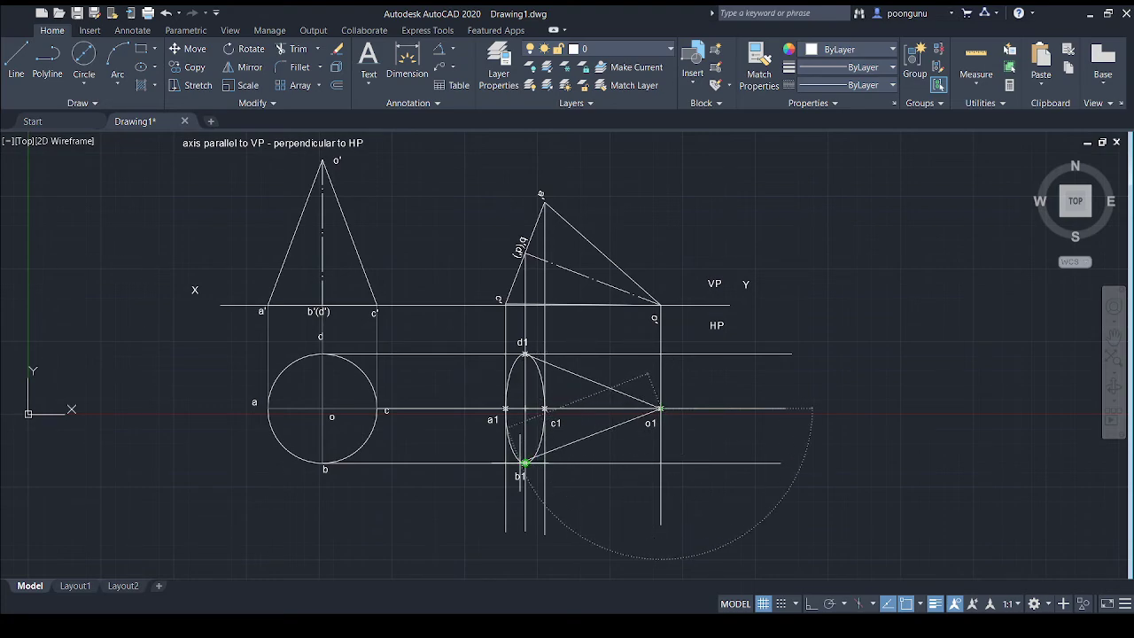
click(525, 463)
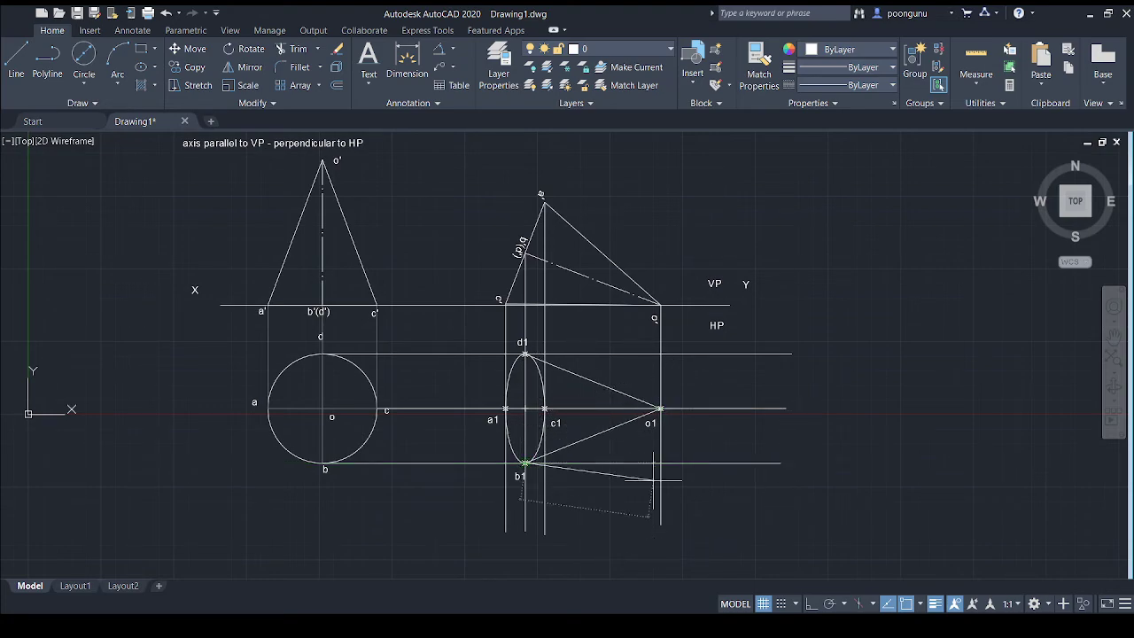
key(Return)
Step: Change the base ellipse and the two generator lines meeting at o1 to yellow with a 0.30 mm lineweight
click(606, 388)
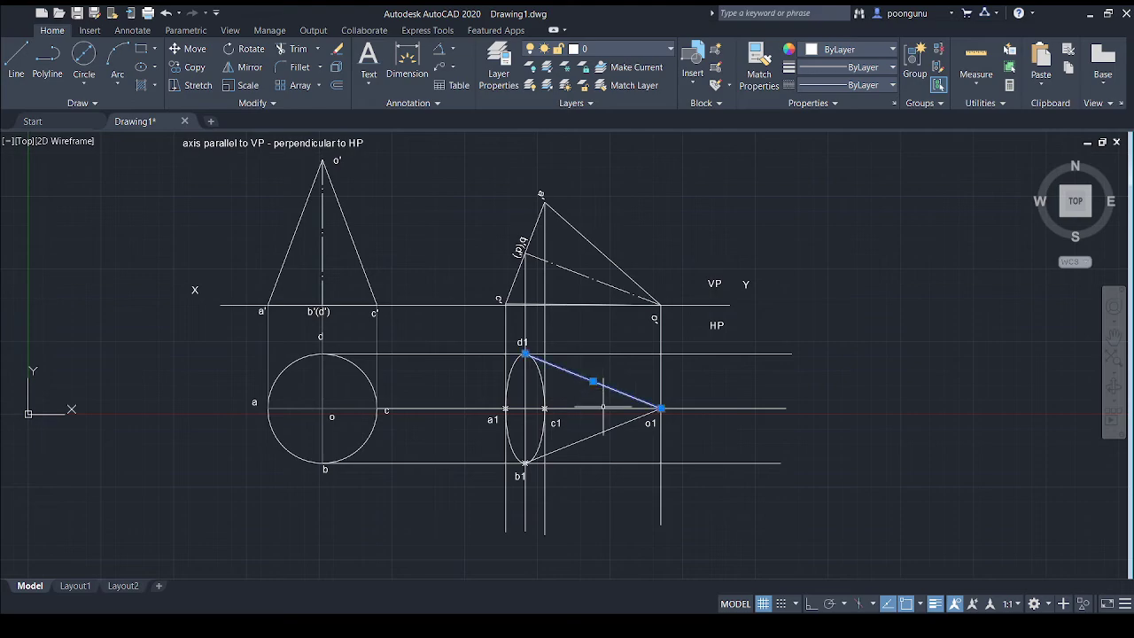
click(597, 433)
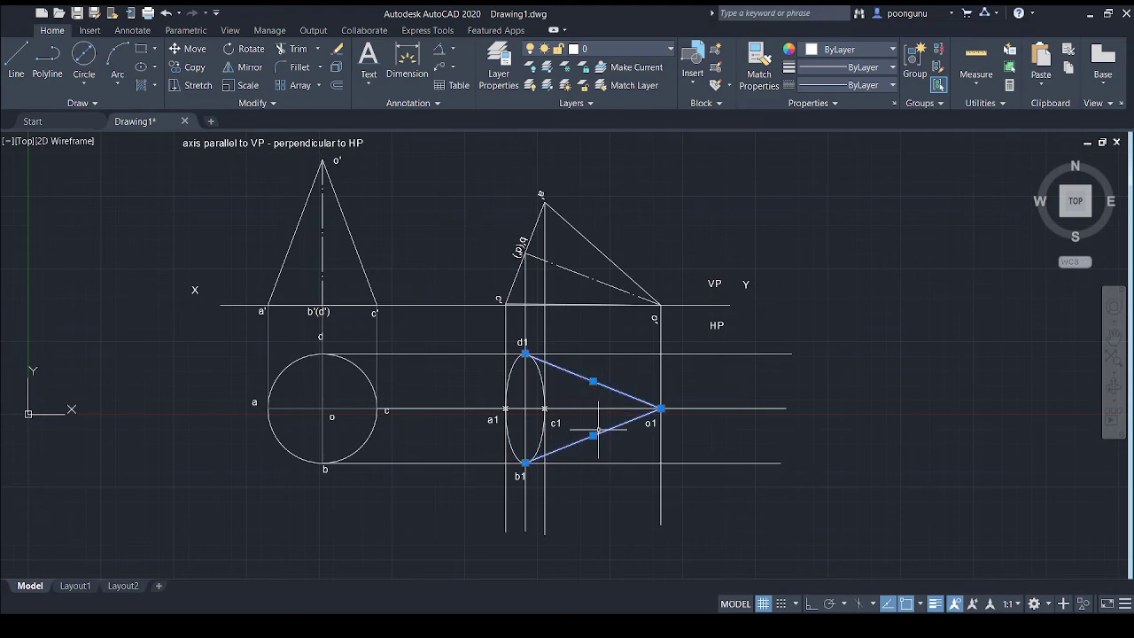
click(537, 370)
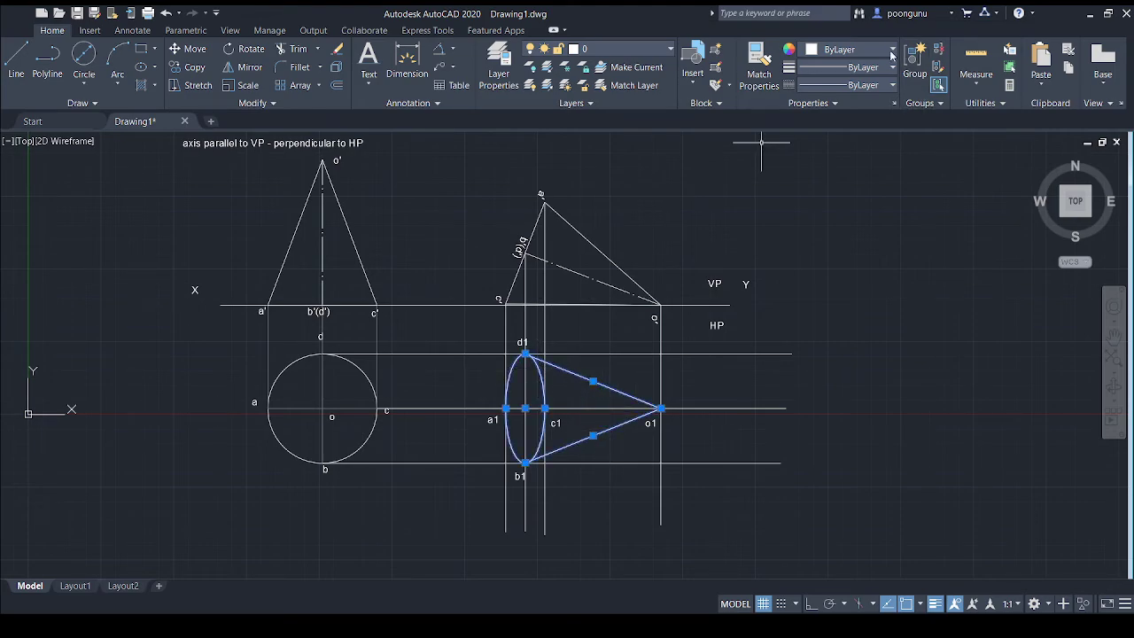
click(823, 195)
key(Escape)
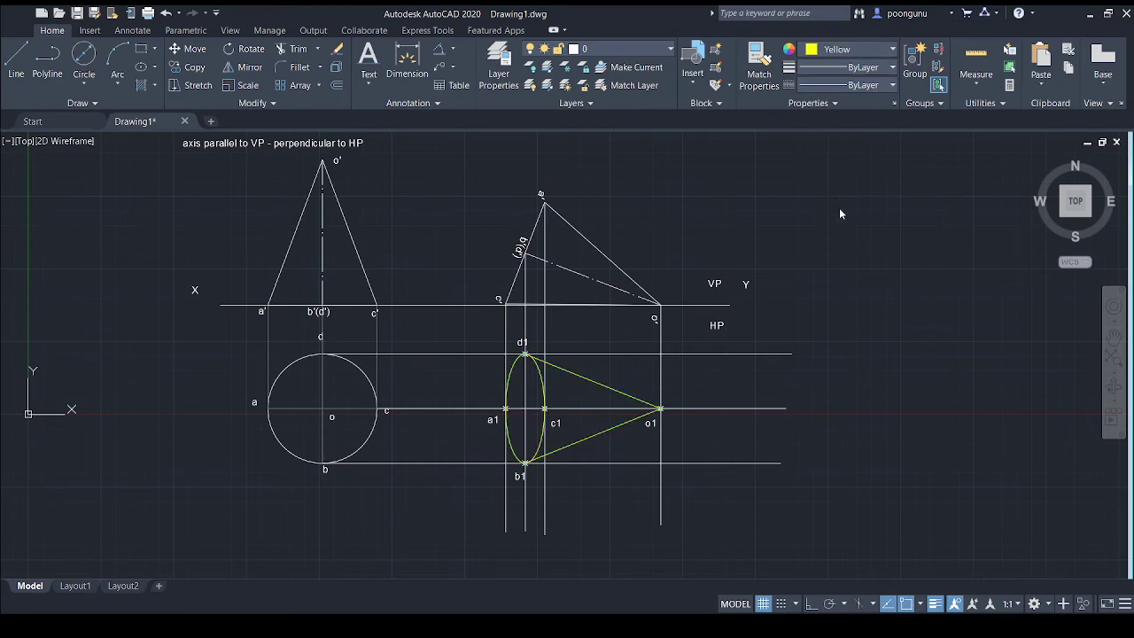
key(ctrl+z)
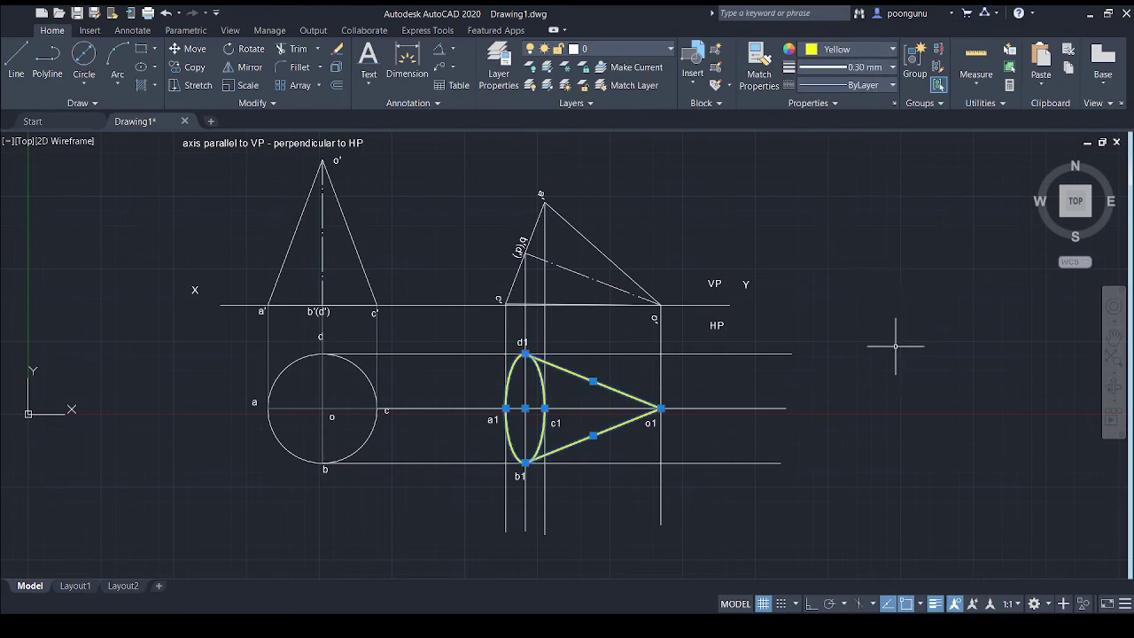
key(Escape)
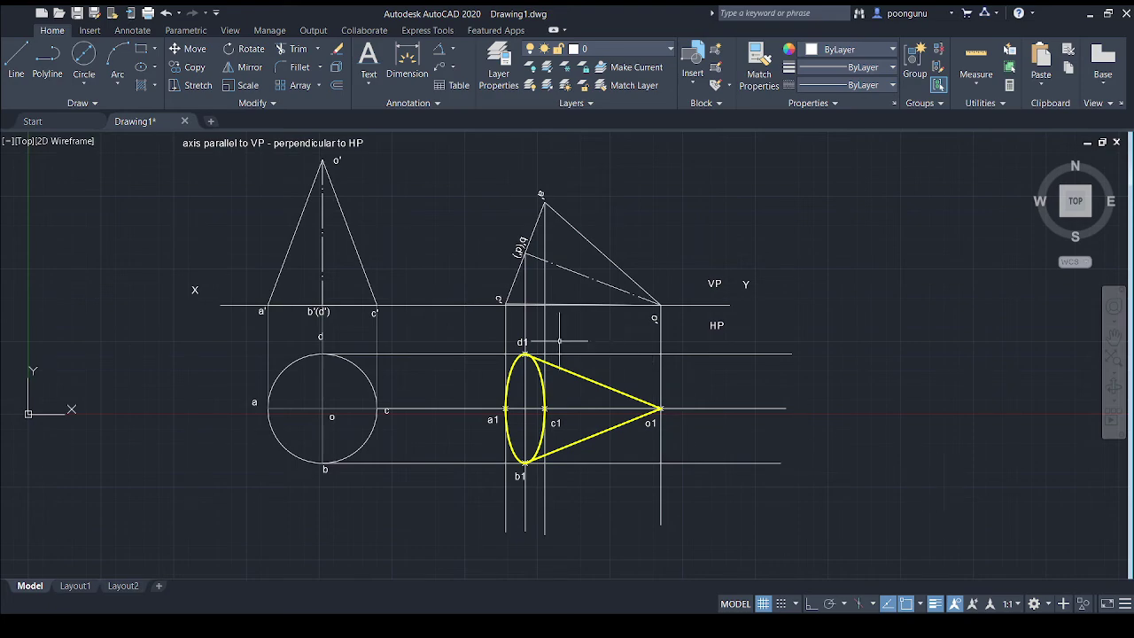
Step: Set the colour of the three vertical projectors through the ellipse and the three horizontal projectors from the circle to 8
click(505, 326)
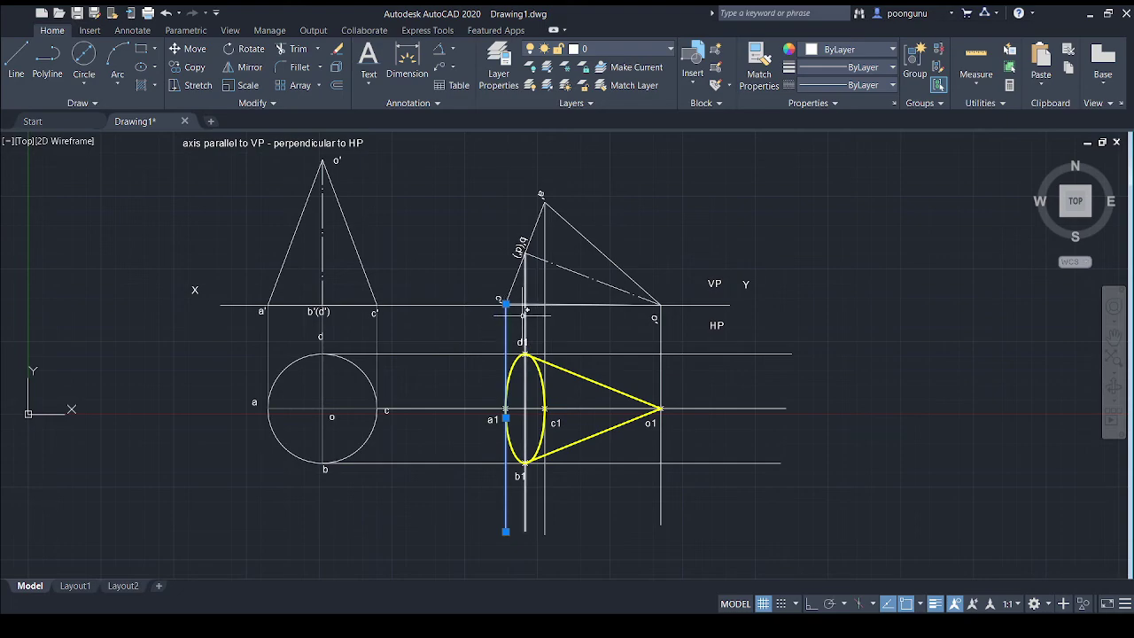
click(526, 314)
click(545, 315)
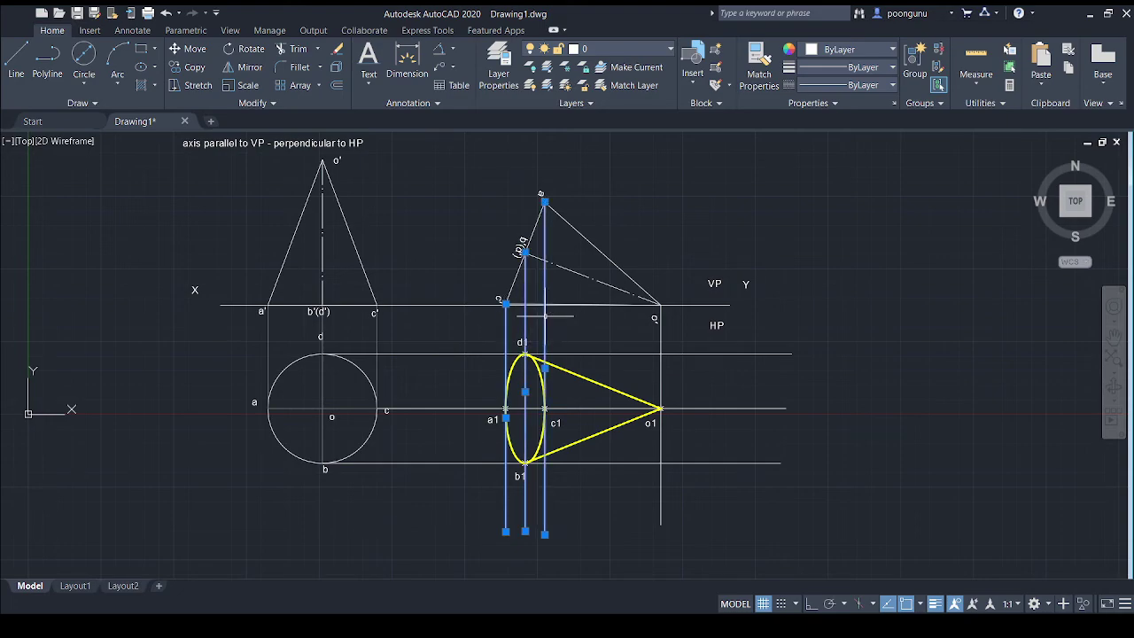
click(785, 353)
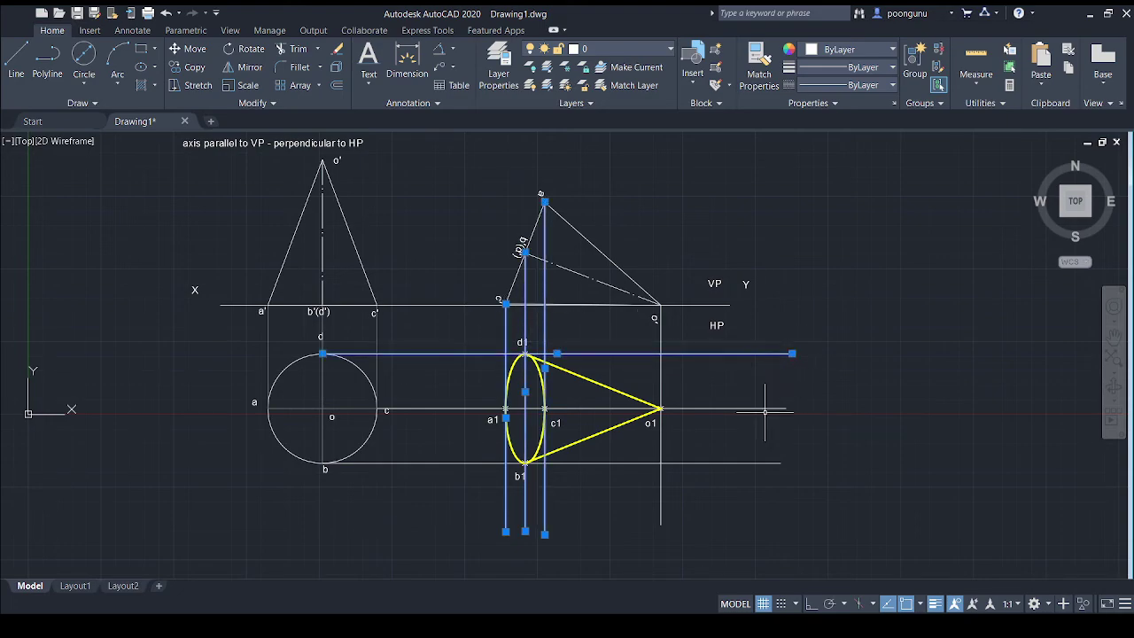
click(772, 408)
click(753, 464)
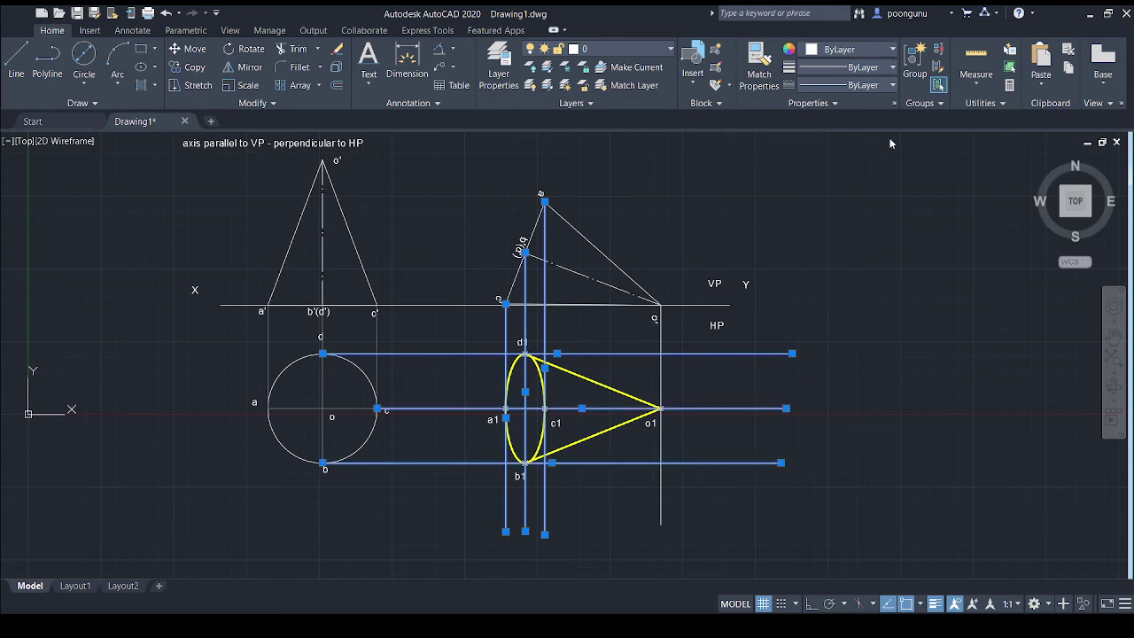
key(Escape)
key(ctrl+z)
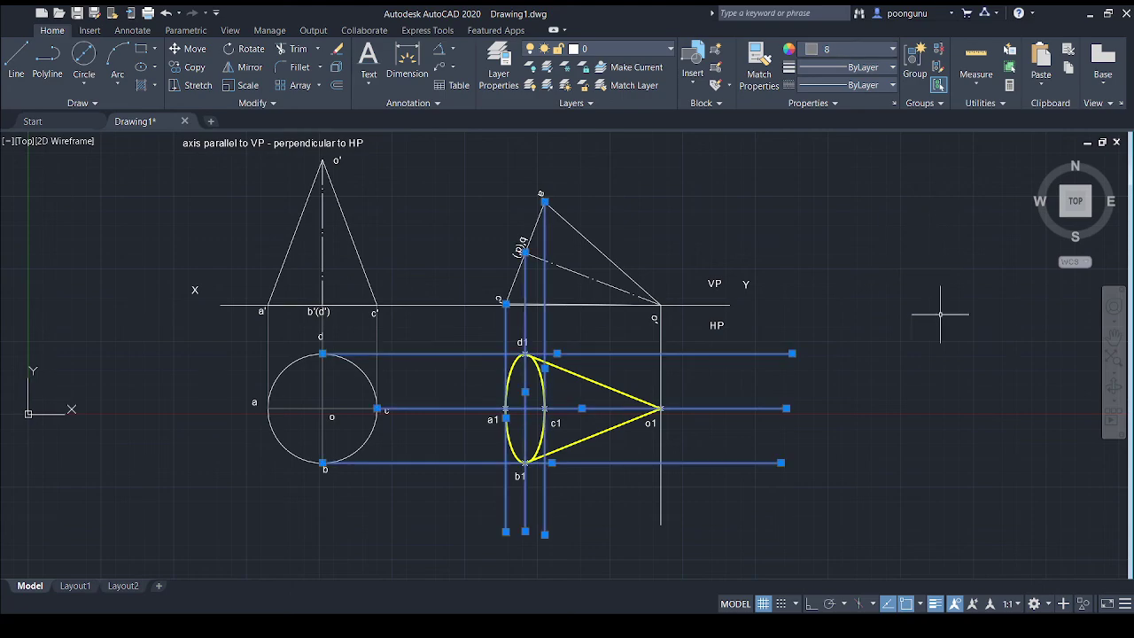
key(Escape)
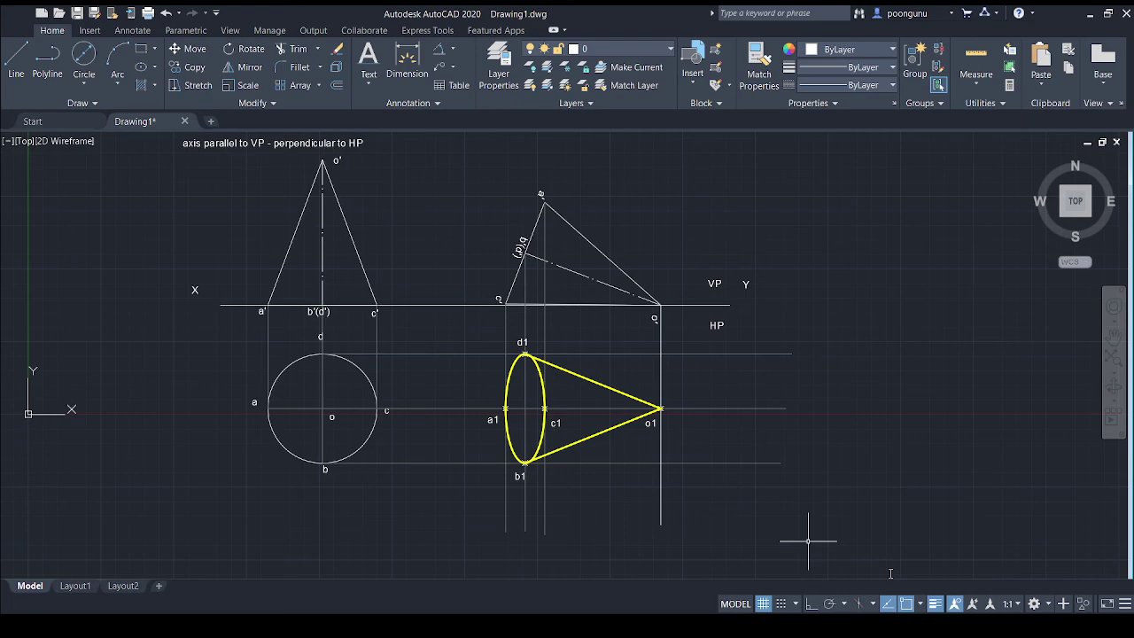
scroll(606, 472, down, 2)
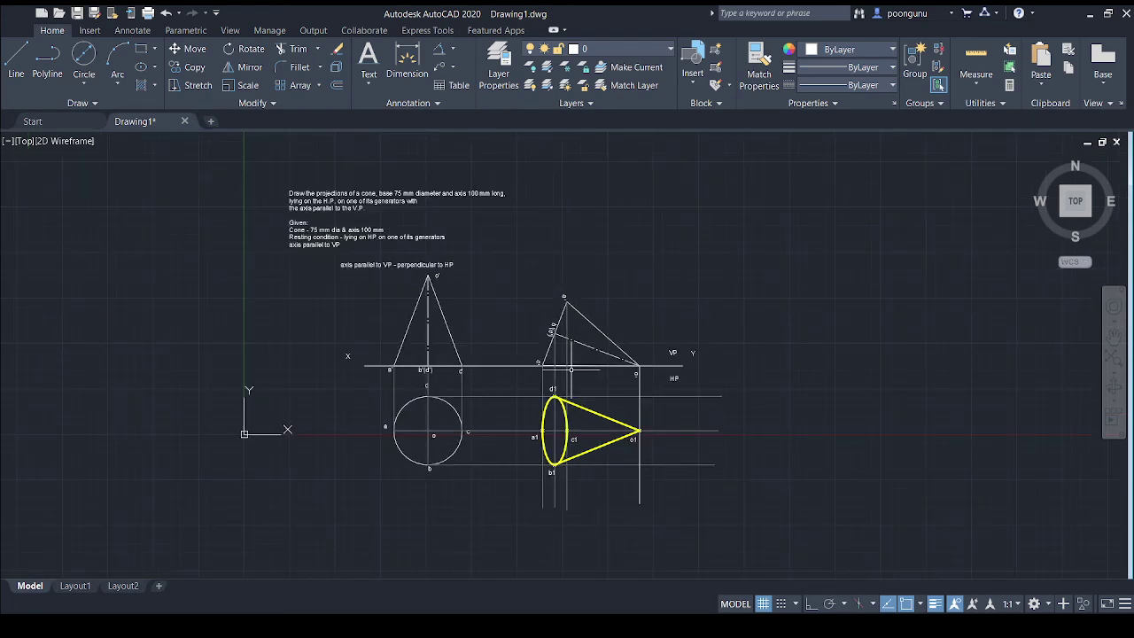